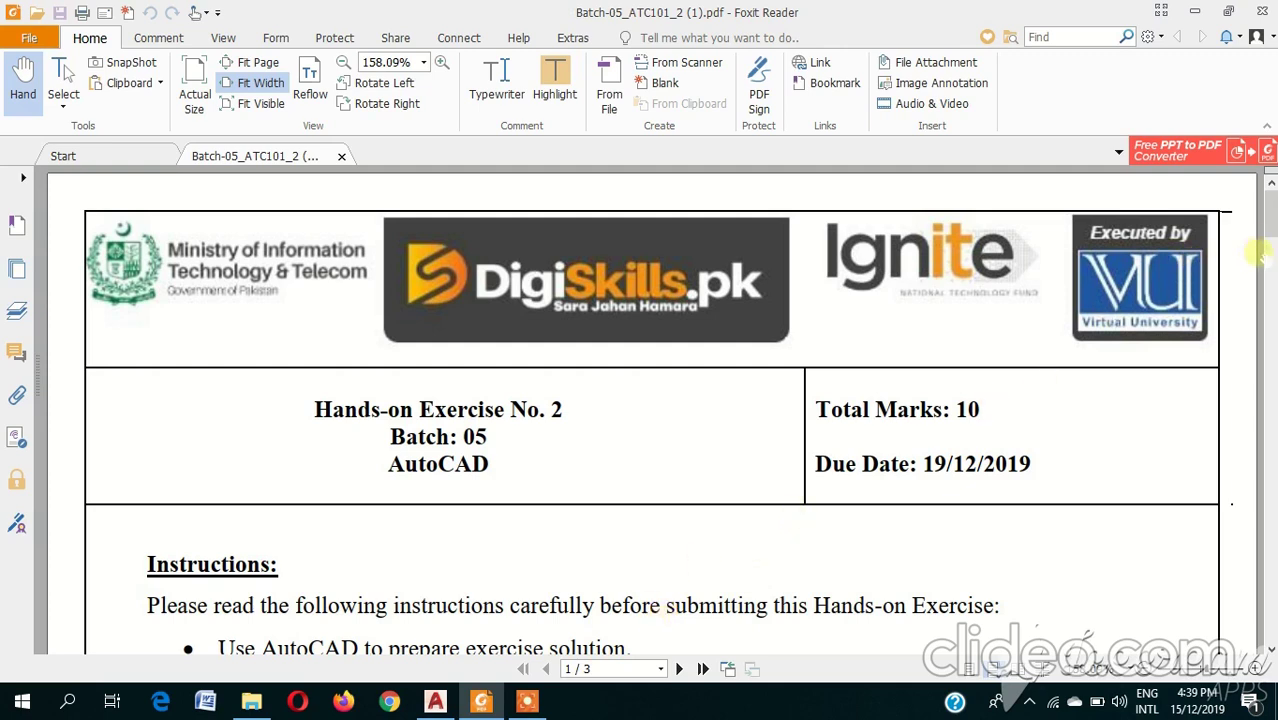
Scroll the assignment PDF to page 2's Problem Statement about the sink and vanity room
left_click_drag(1272, 238, 1271, 380)
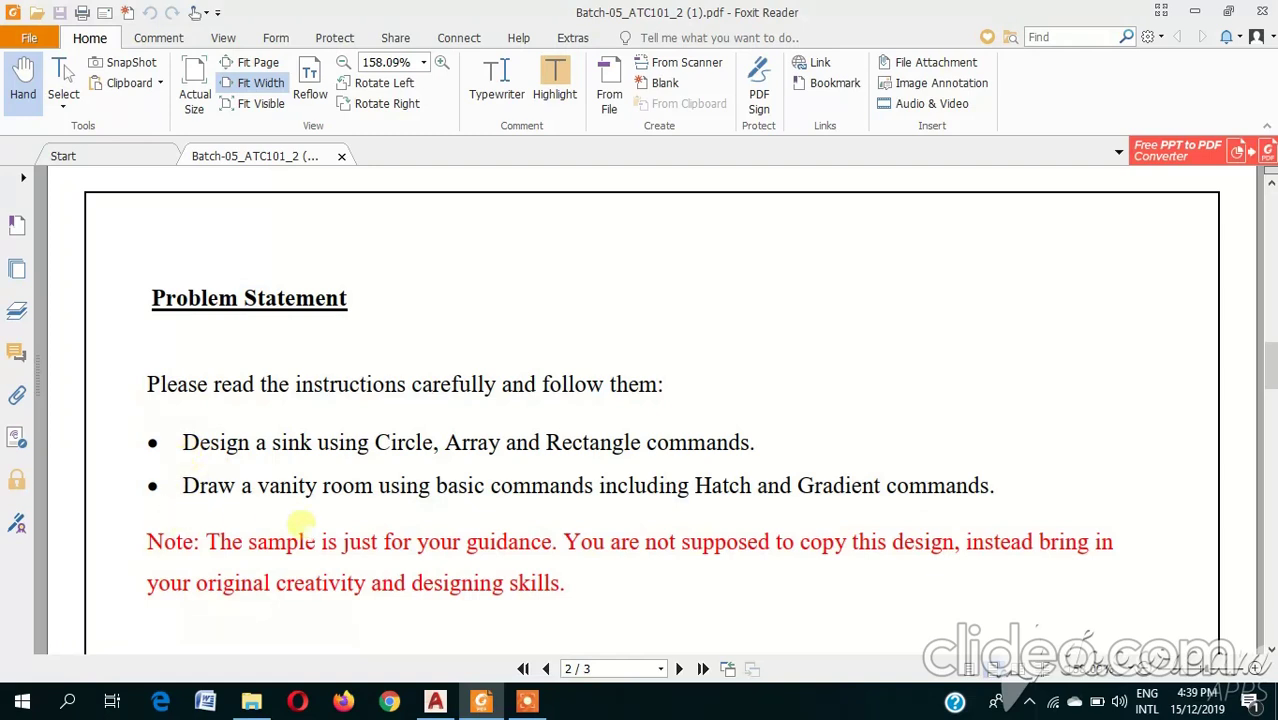
left_click(527, 702)
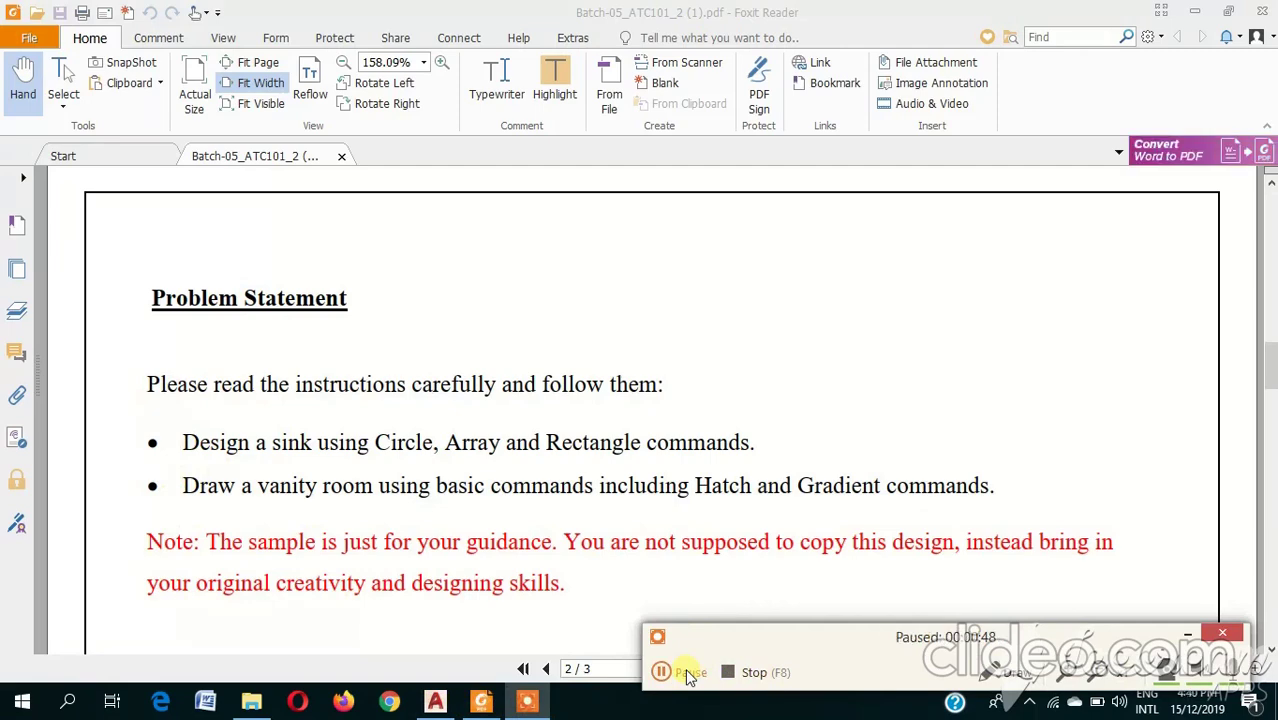
Switch to AutoCAD and start a new blank drawing with the grid turned off
left_click(448, 703)
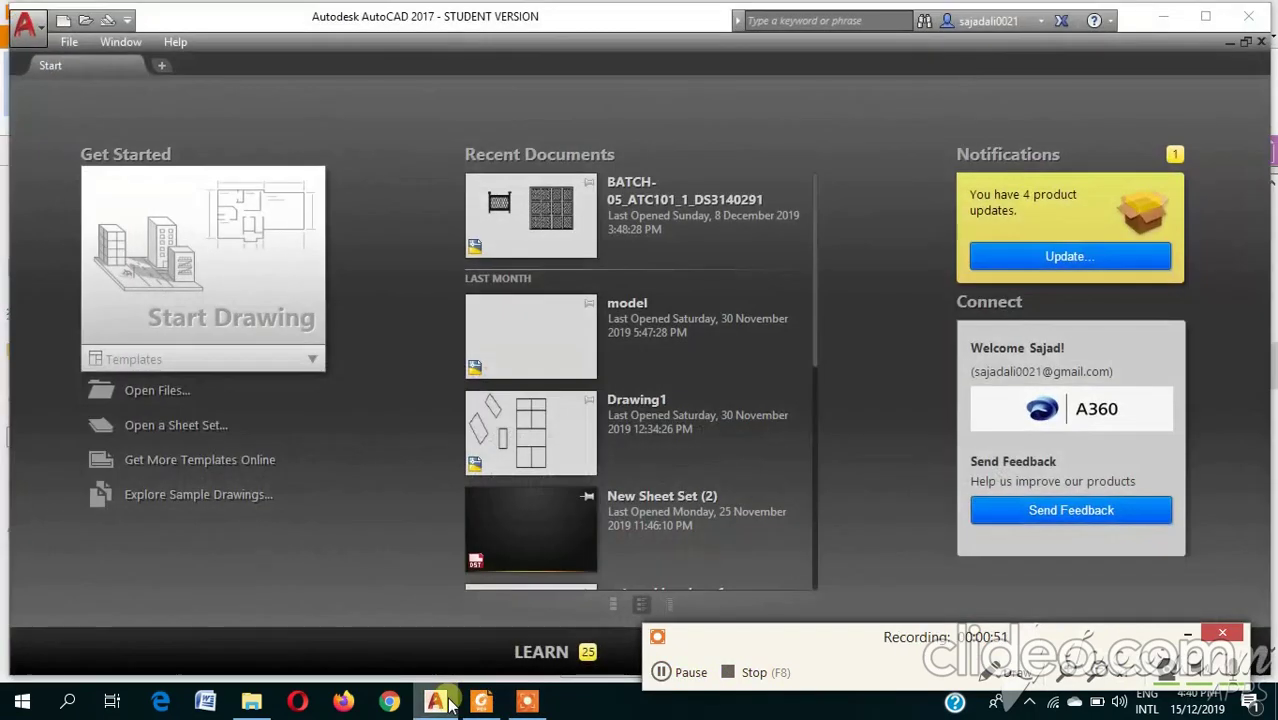
left_click(213, 299)
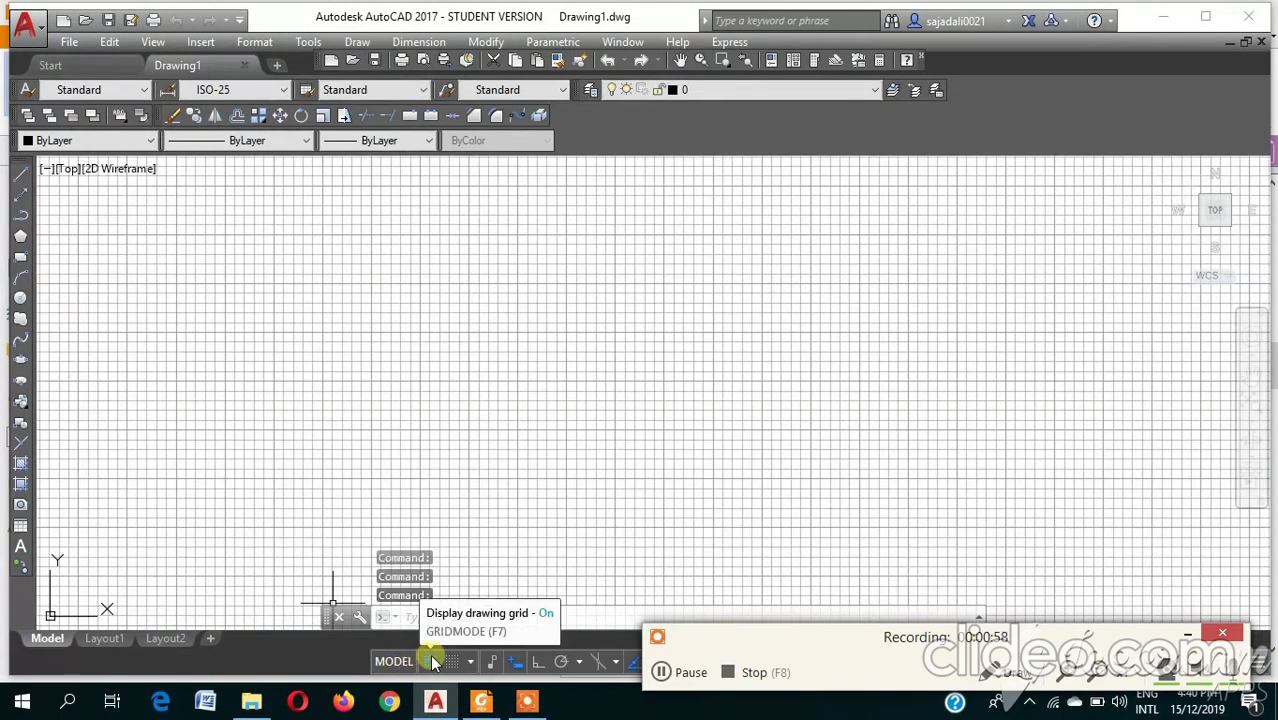
left_click(430, 661)
left_click(406, 658)
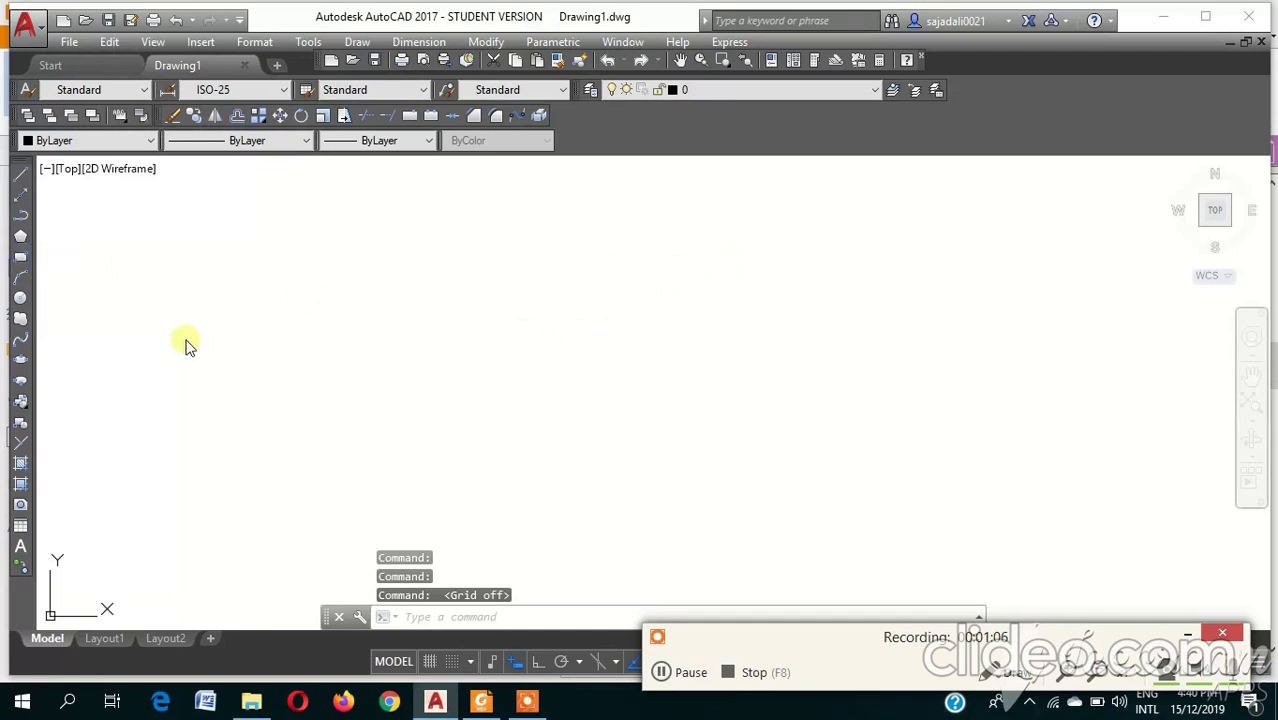
Draw a square with the Rectangle tool near the middle of the canvas
left_click(20, 257)
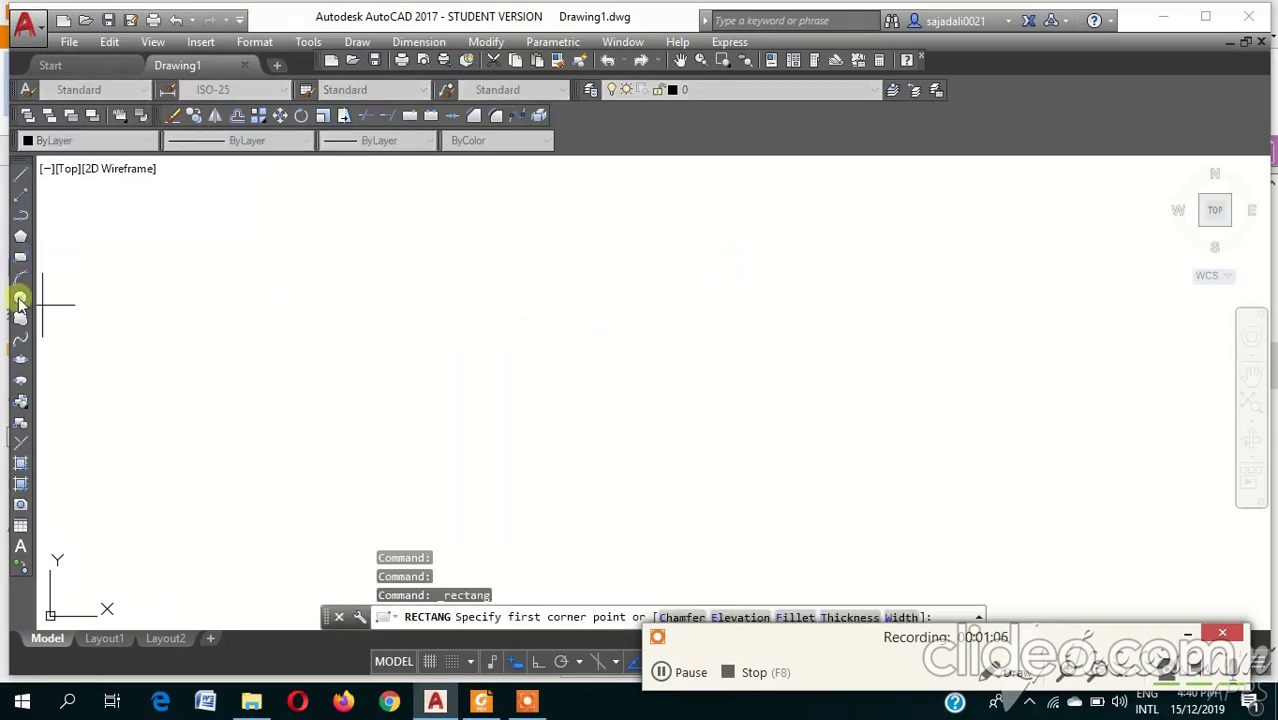
left_click(671, 297)
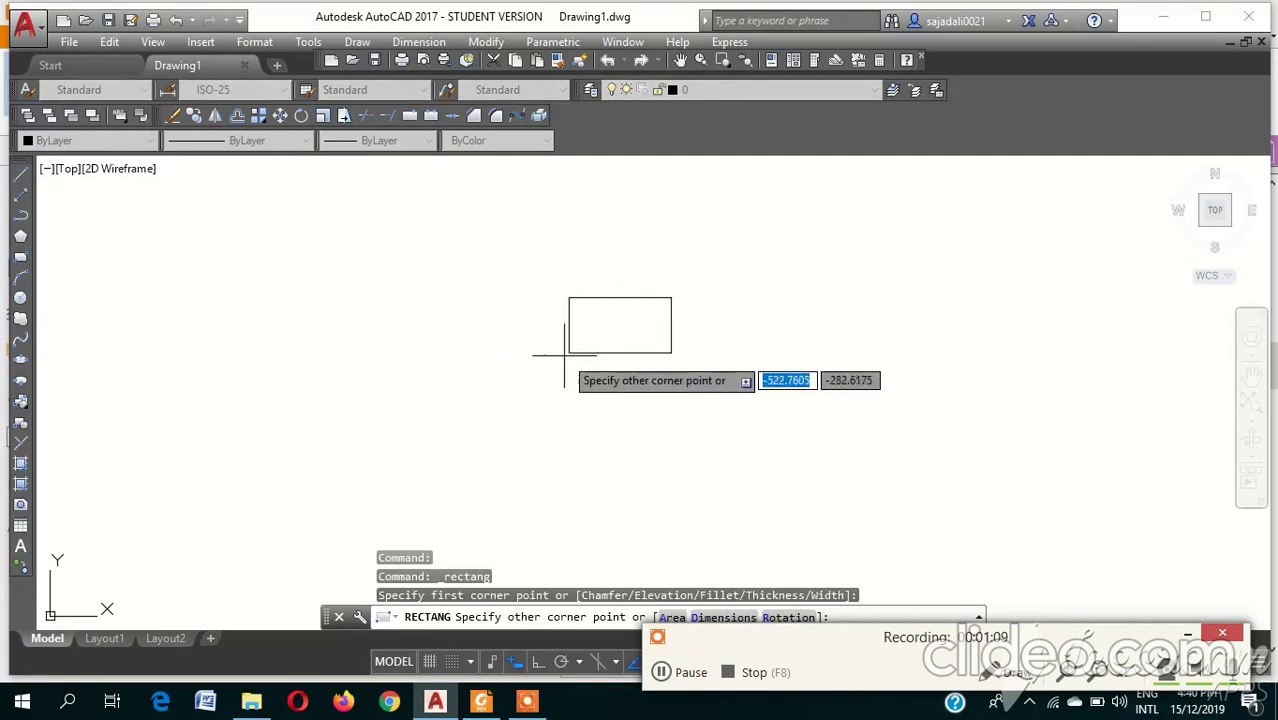
left_click(462, 492)
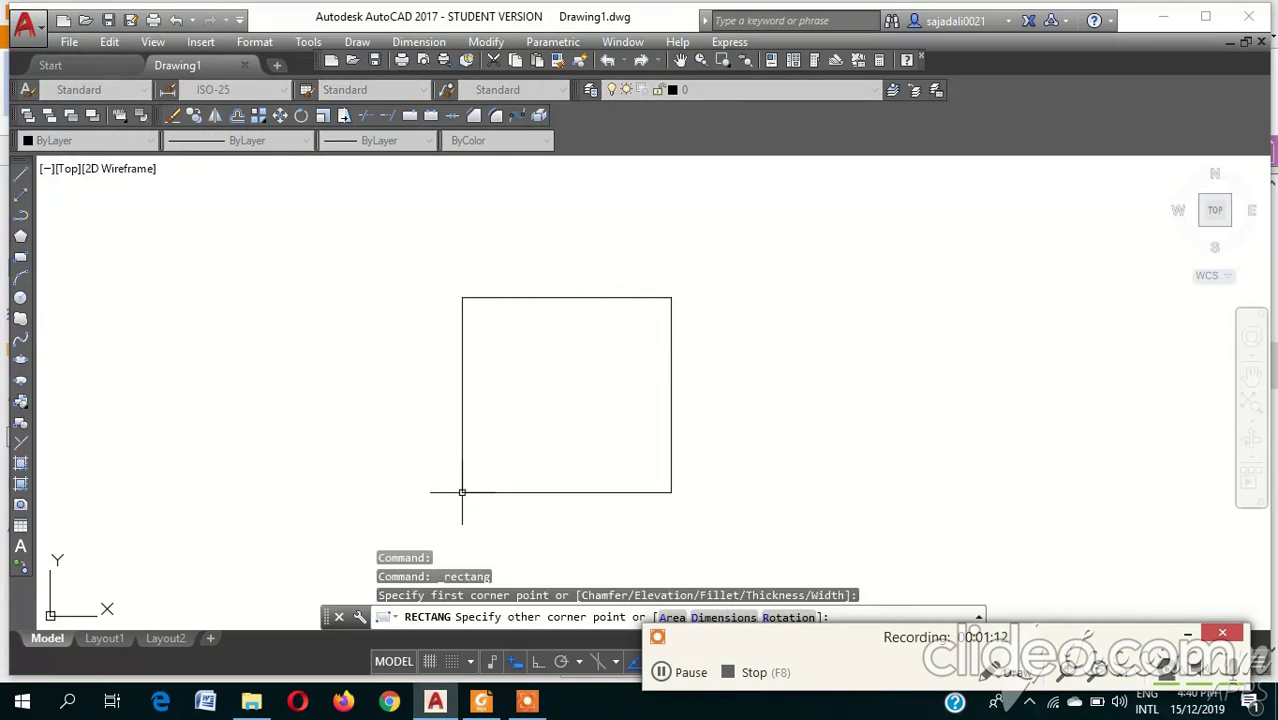
key("Return")
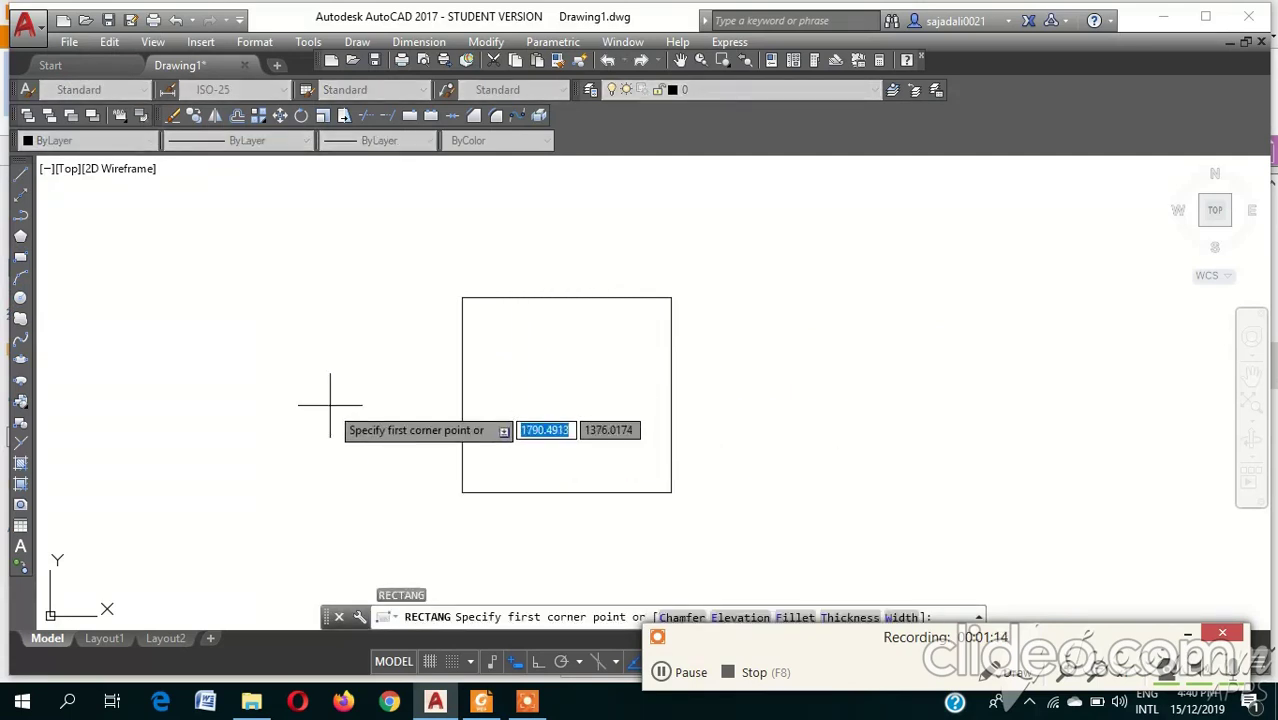
Draw a closed triangular roof whose base line overhangs both sides of the square
left_click(22, 176)
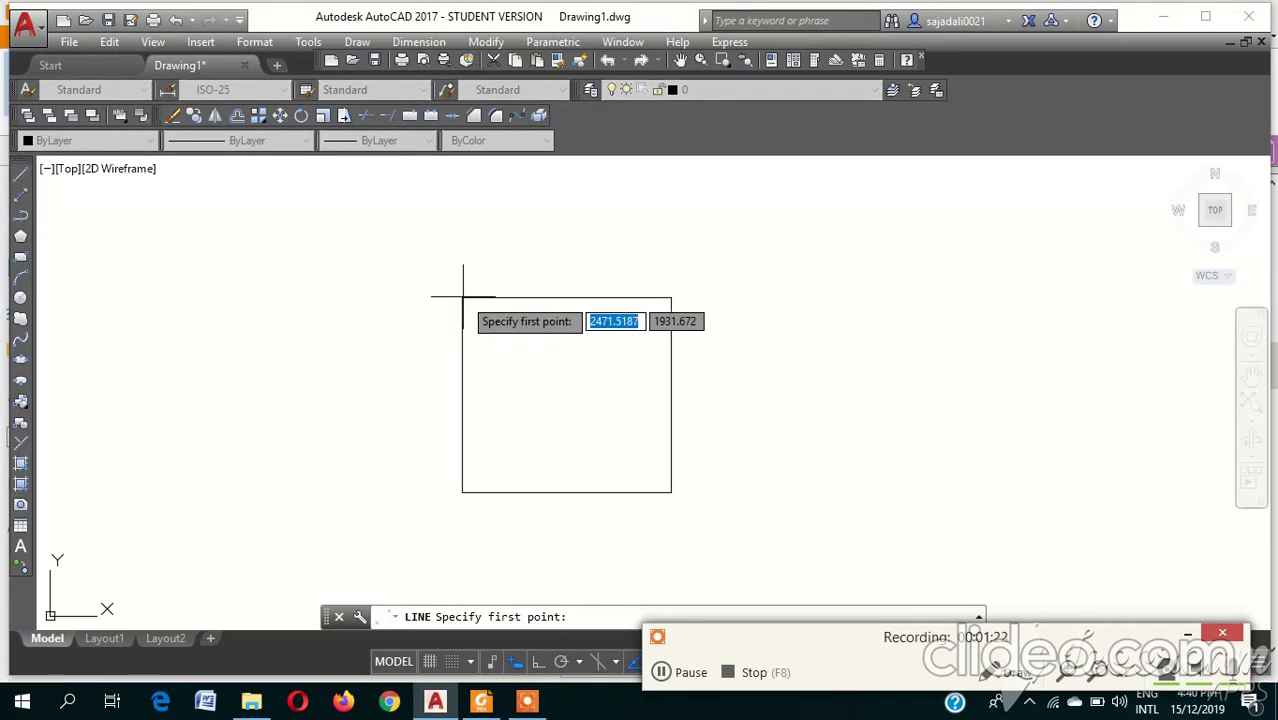
left_click(463, 297)
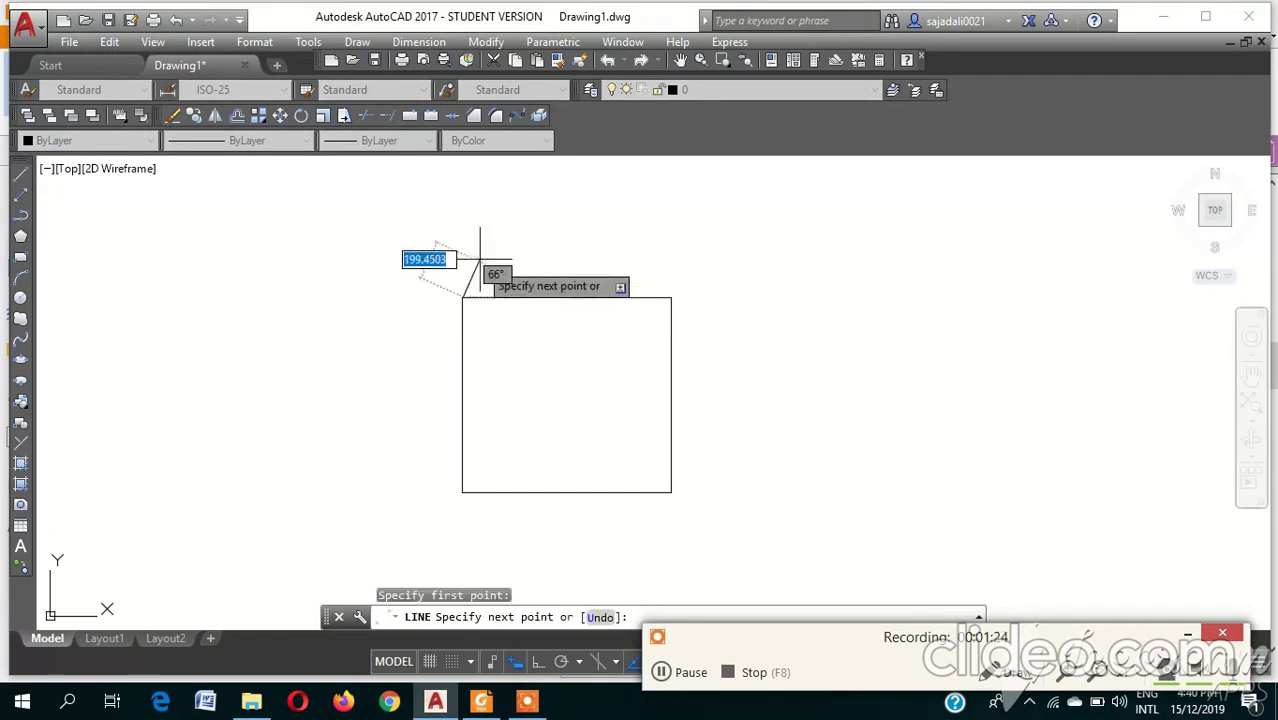
key("ctrl+z")
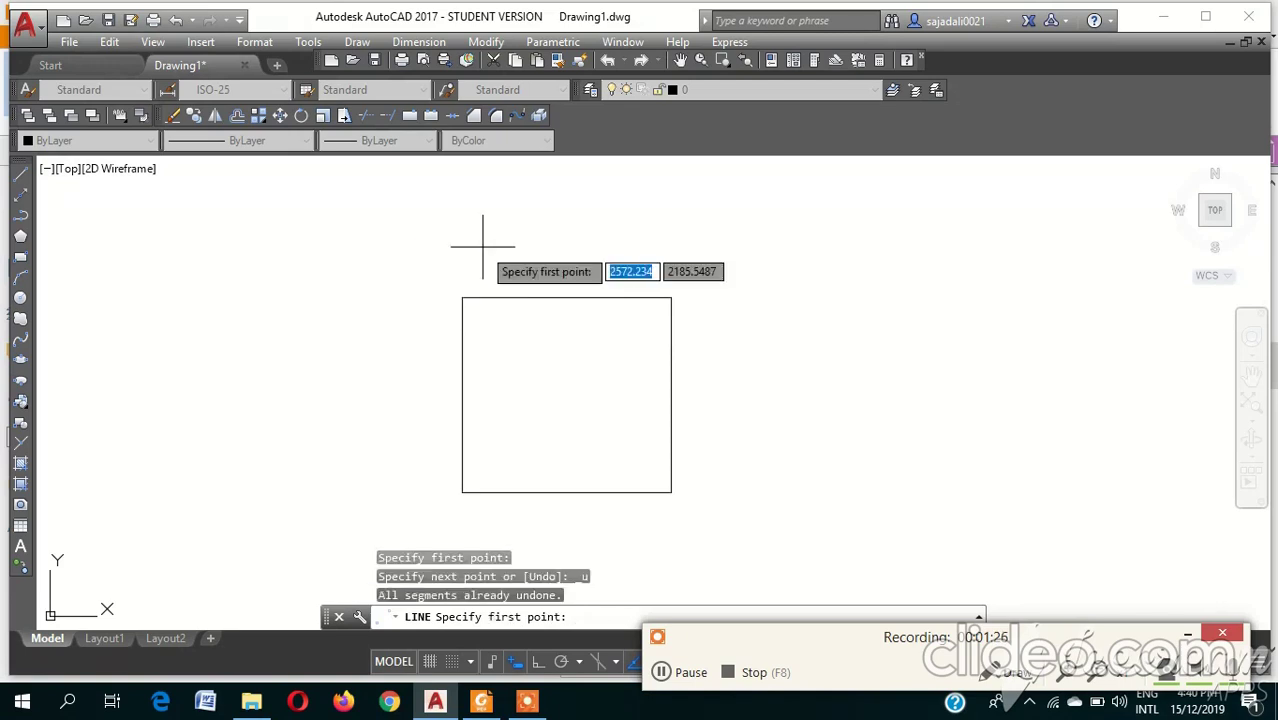
left_click(16, 180)
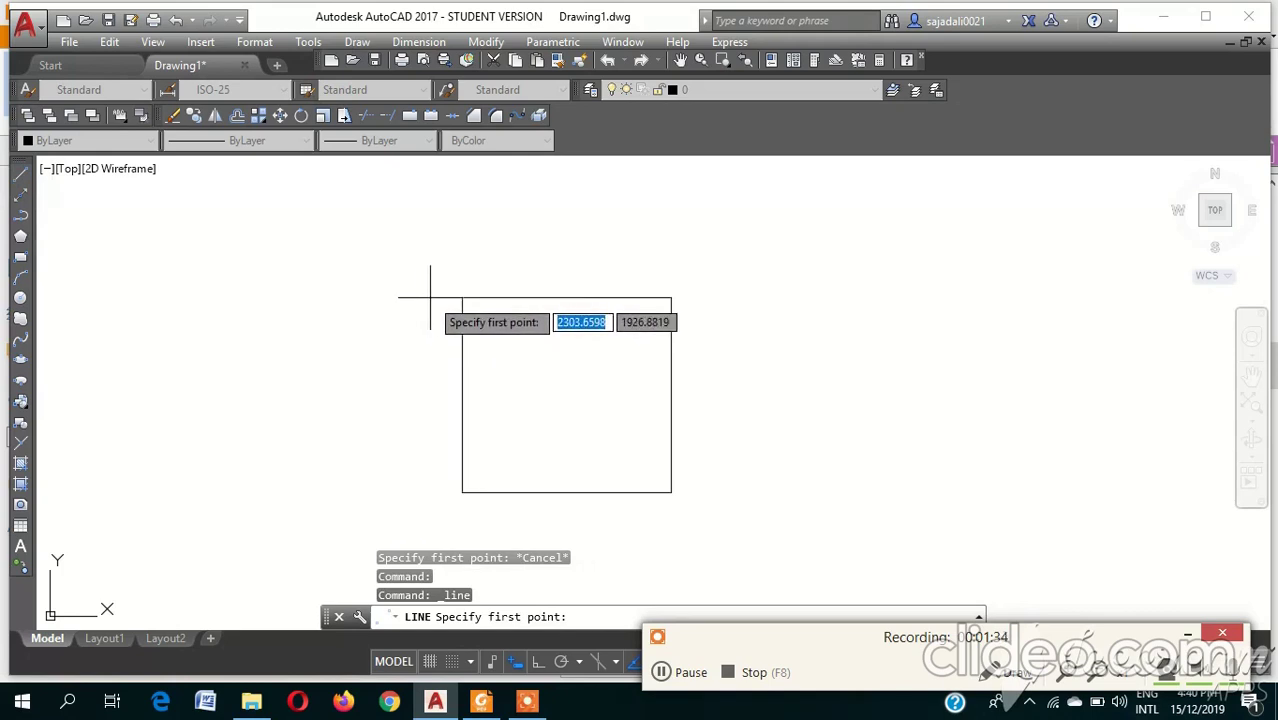
left_click(430, 297)
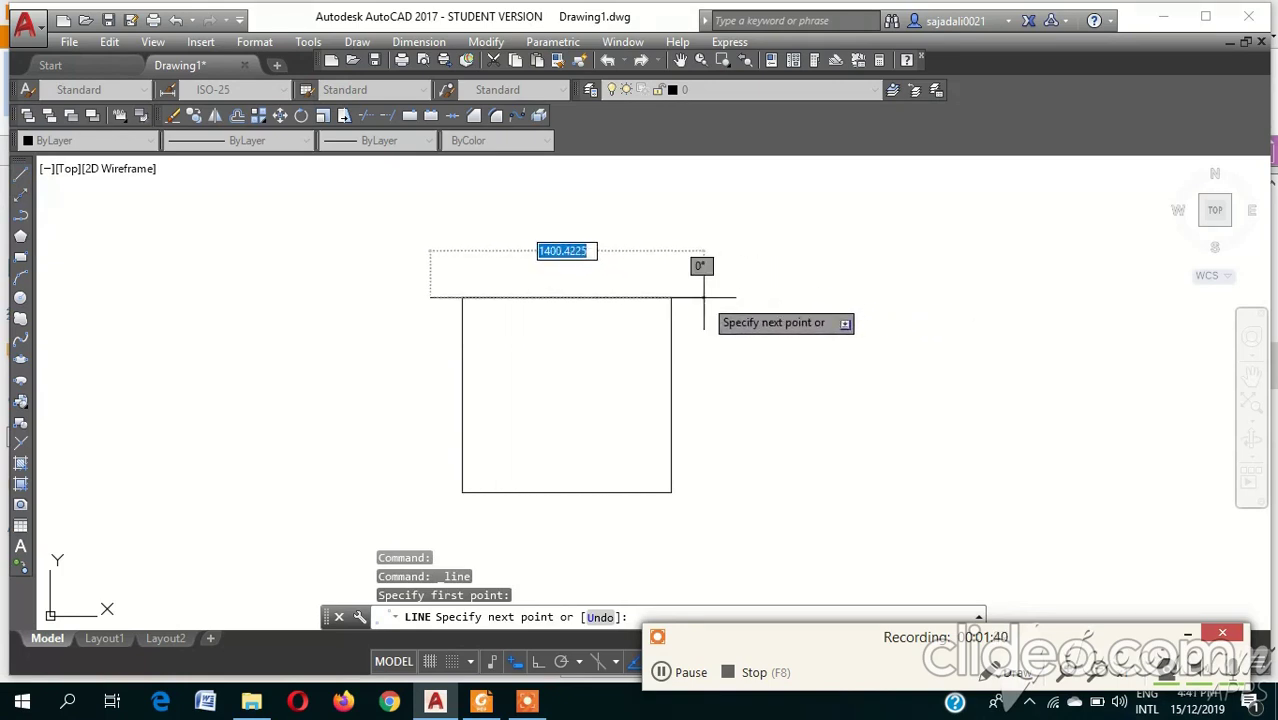
left_click(703, 297)
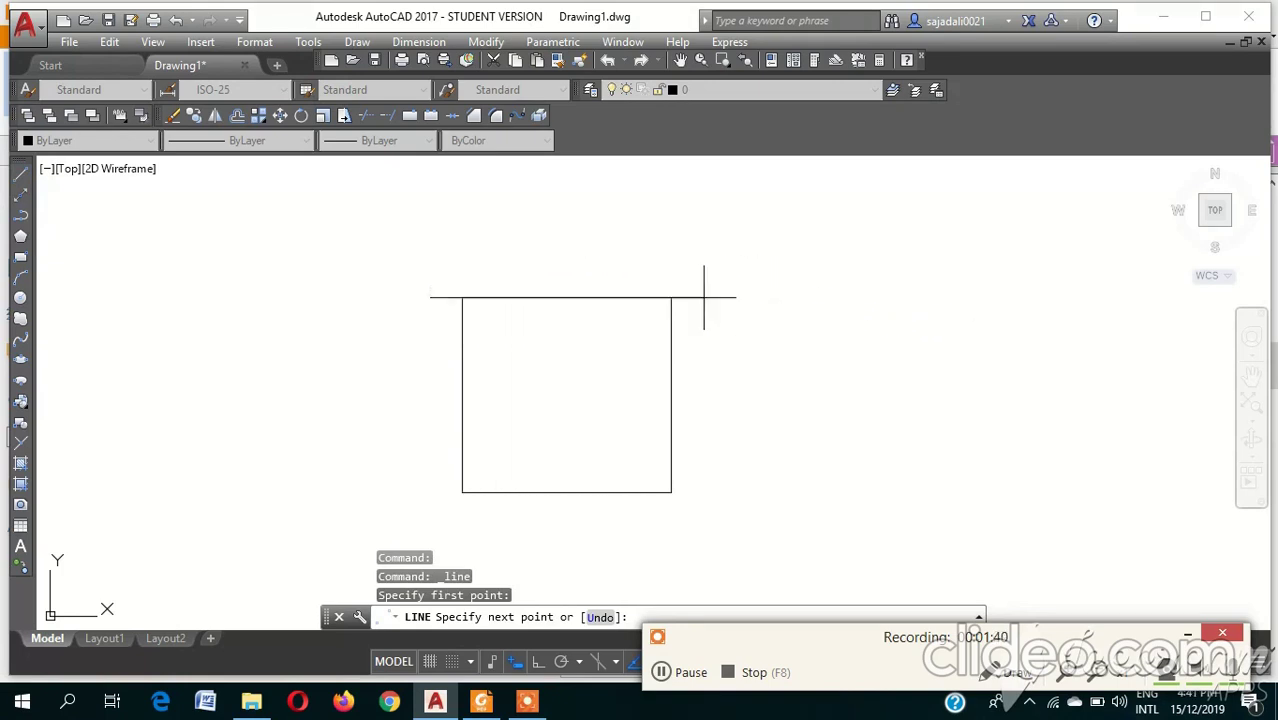
left_click(581, 191)
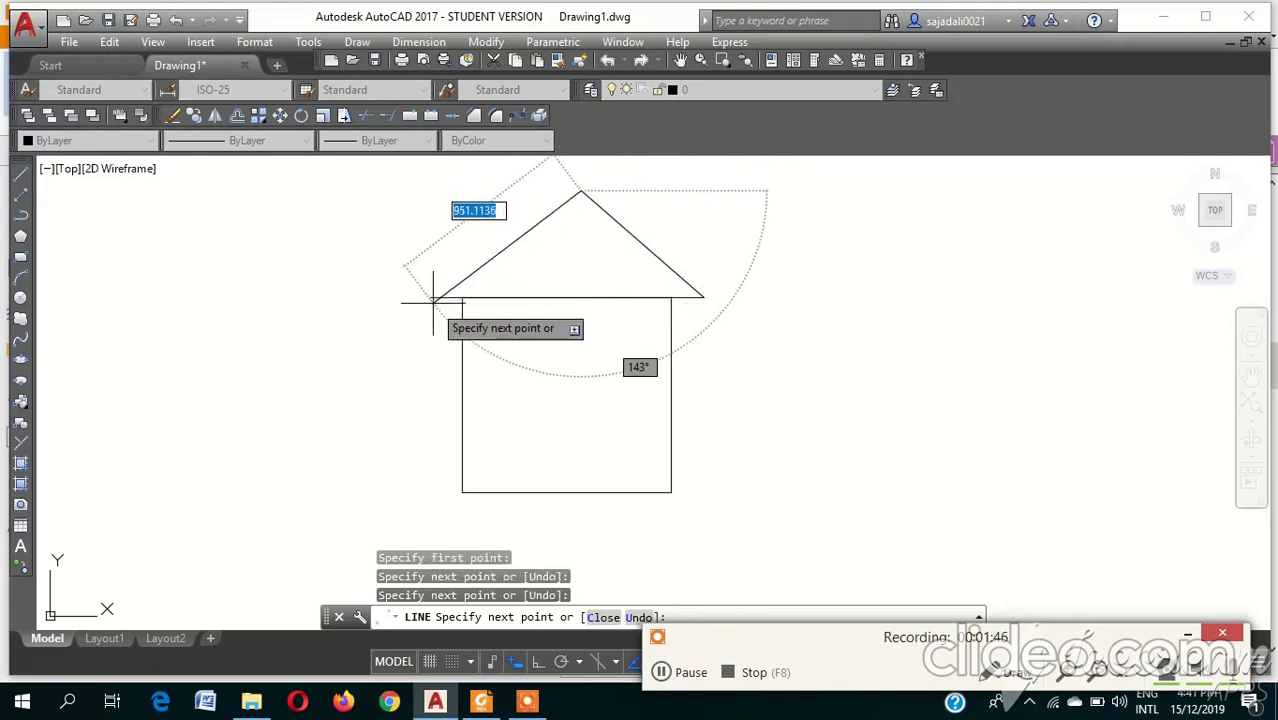
type("clo")
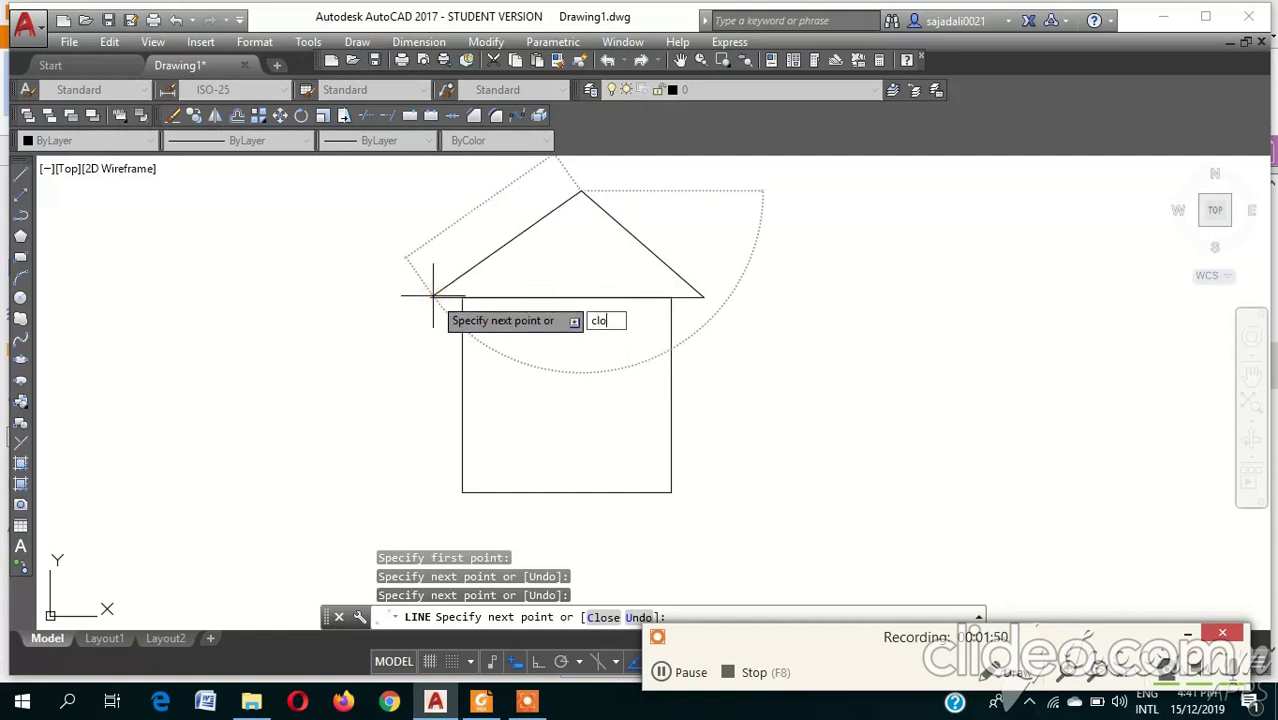
key("Return")
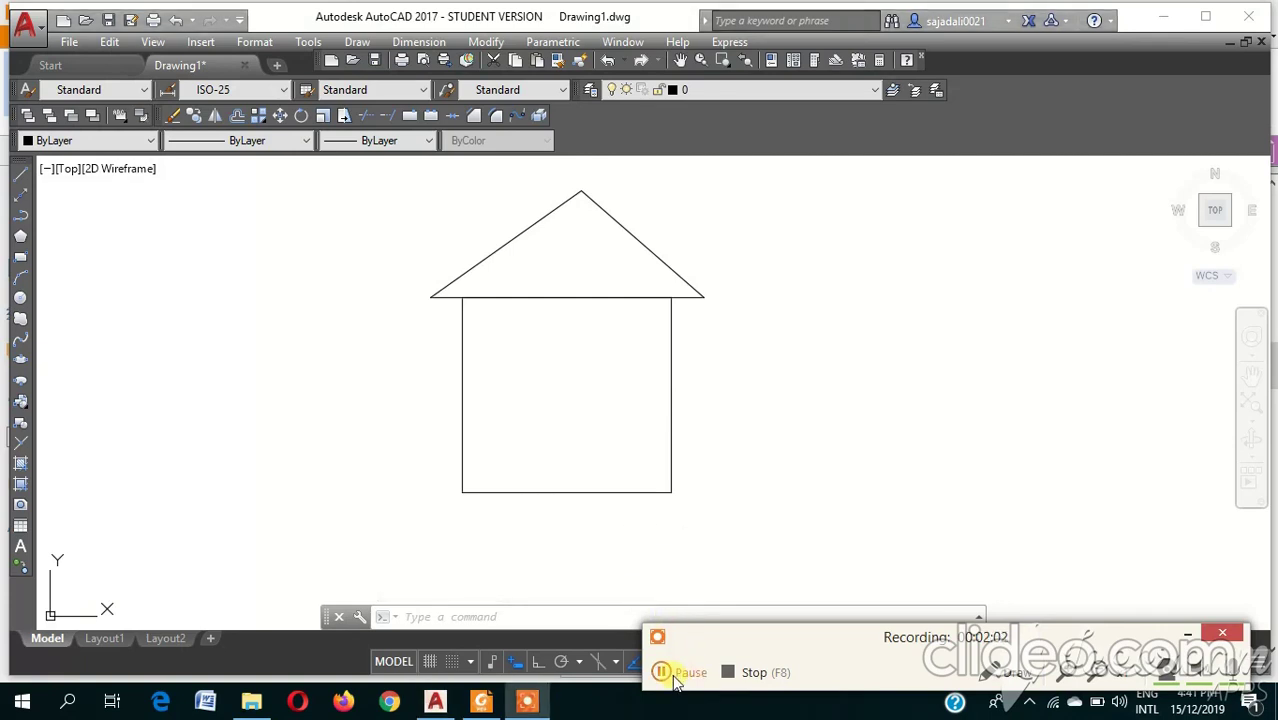
Draw a tall door rectangle inside the house walls
left_click(677, 681)
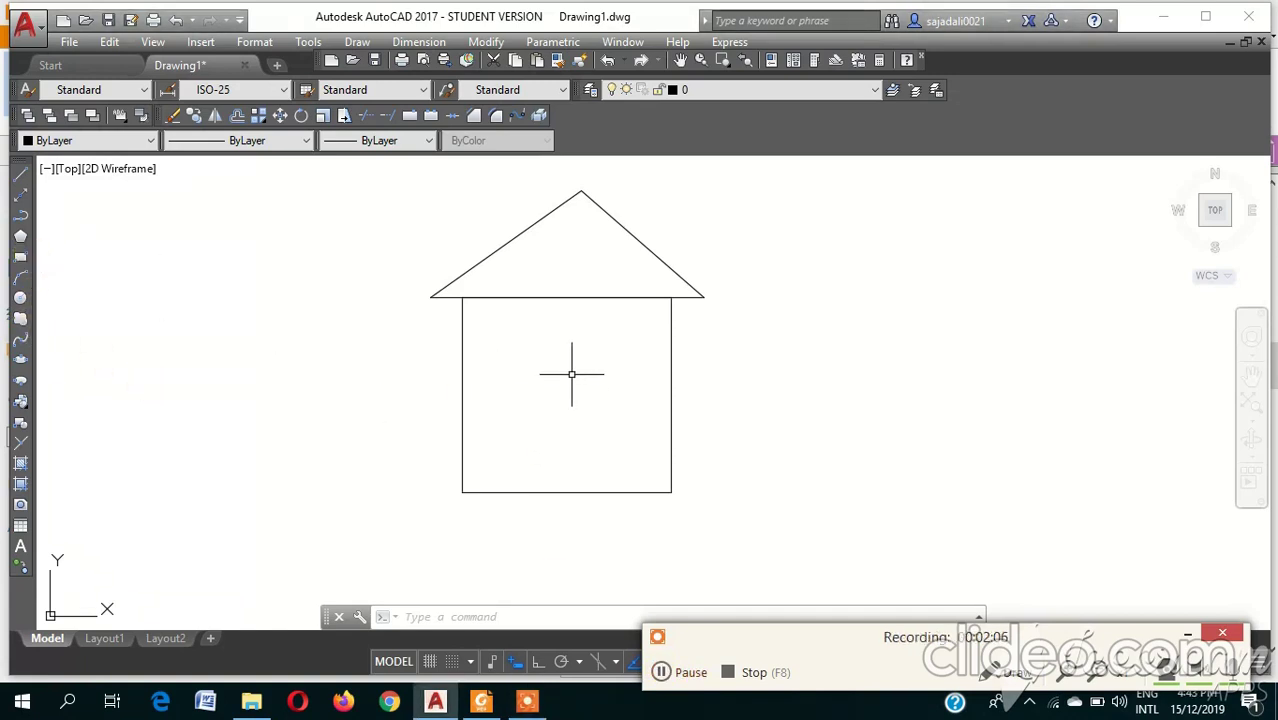
left_click(632, 342)
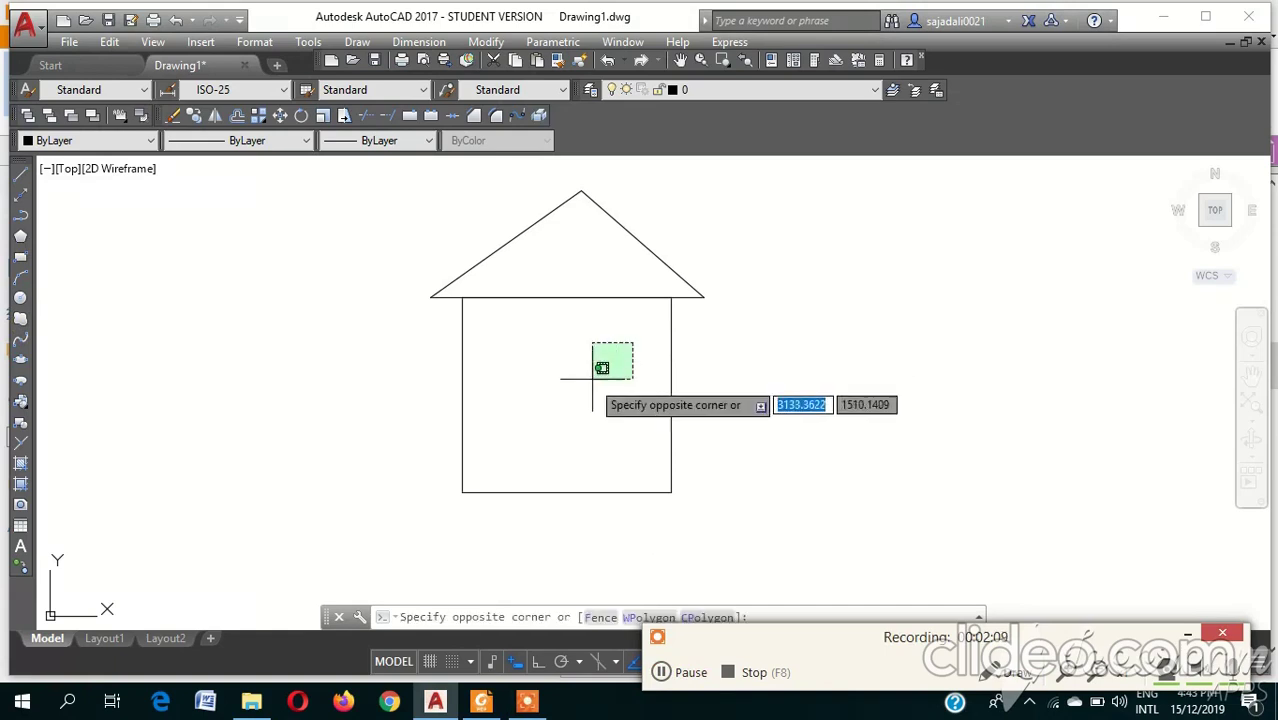
left_click(576, 441)
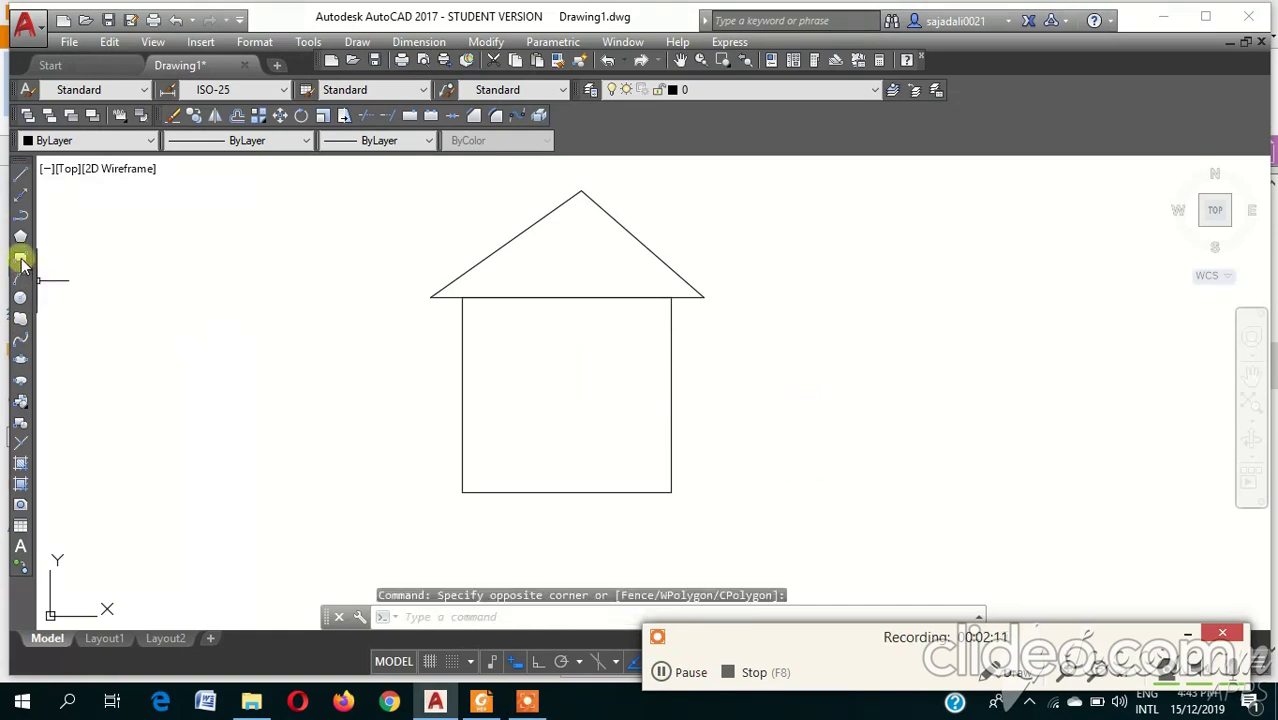
left_click(21, 258)
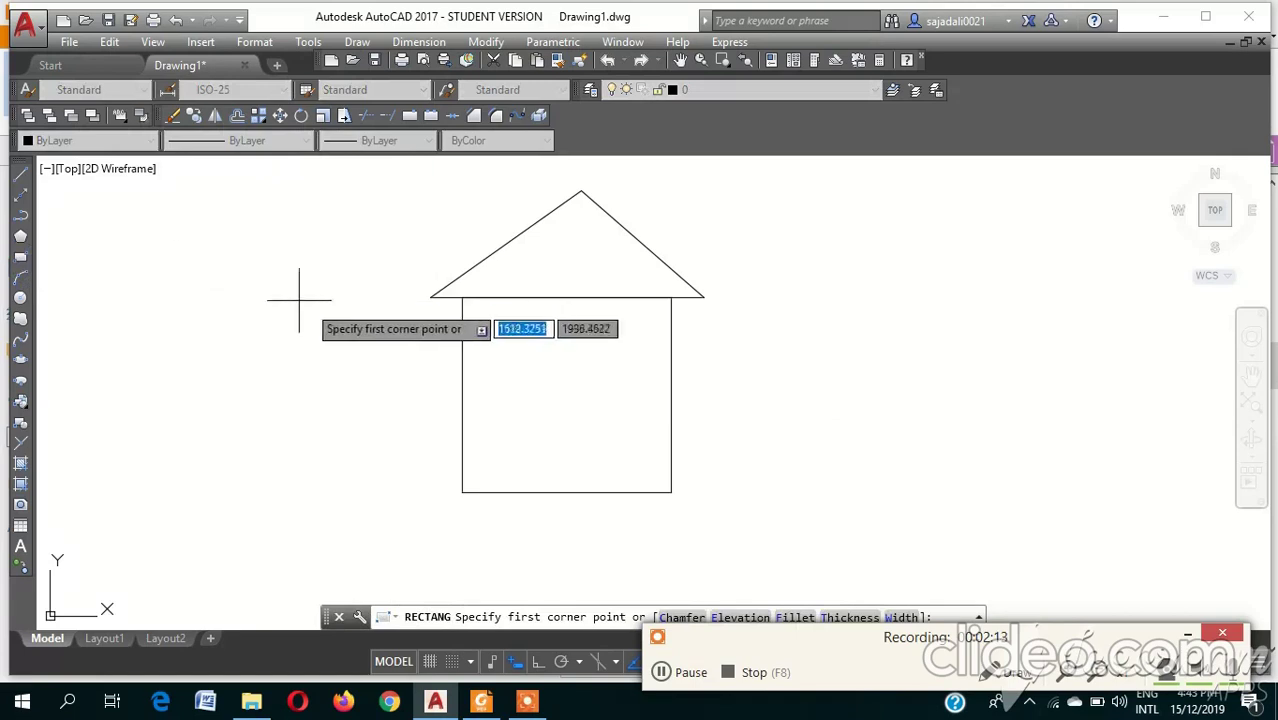
left_click(626, 343)
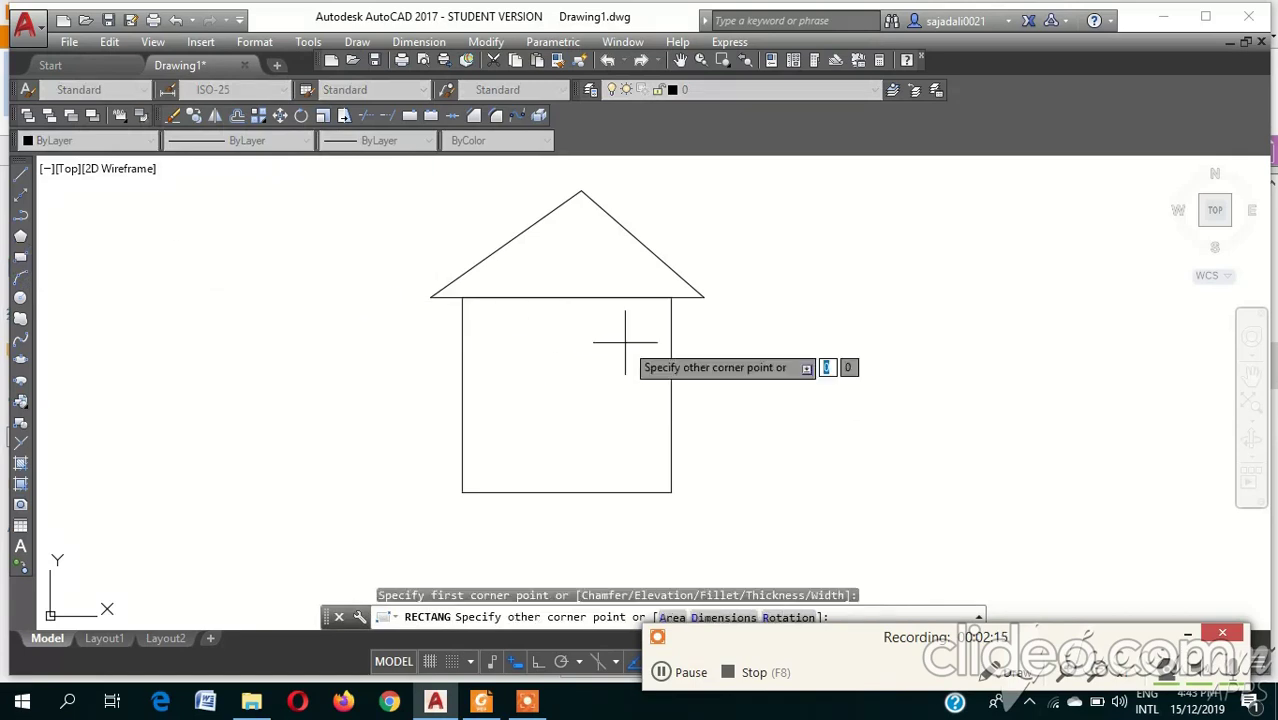
left_click(567, 465)
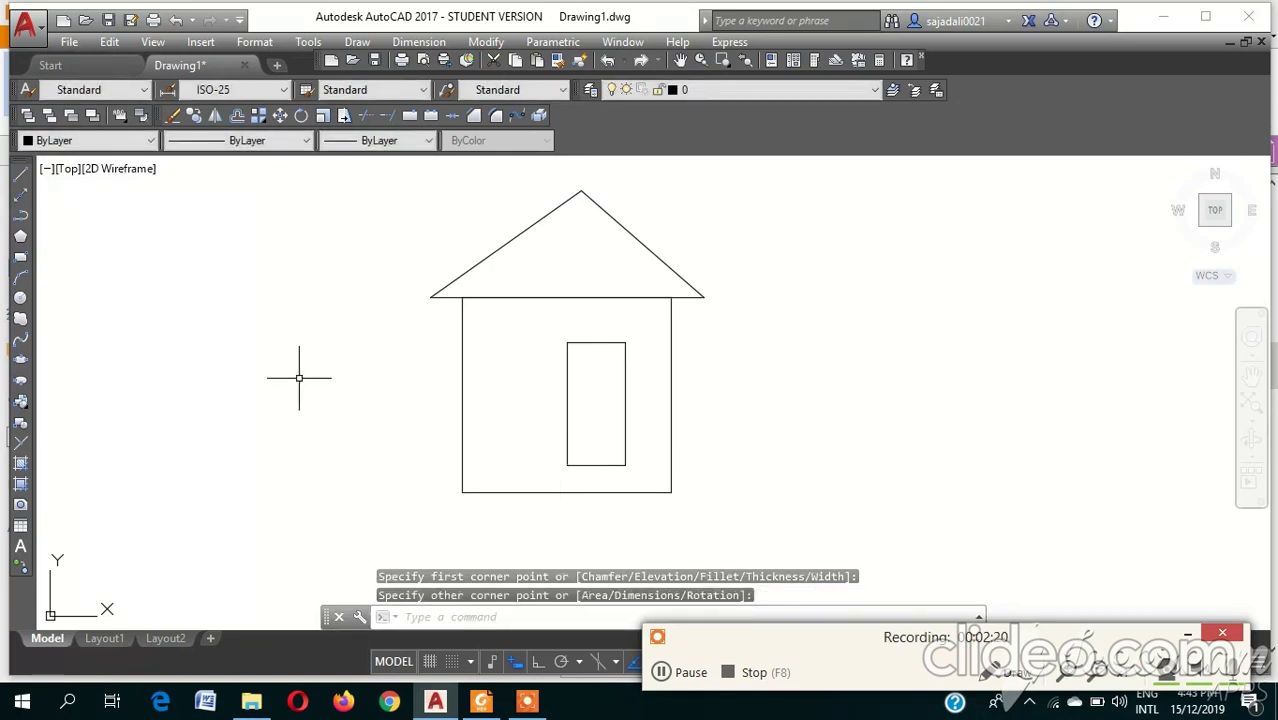
Draw a small square window rectangle to the left of the door
left_click(21, 258)
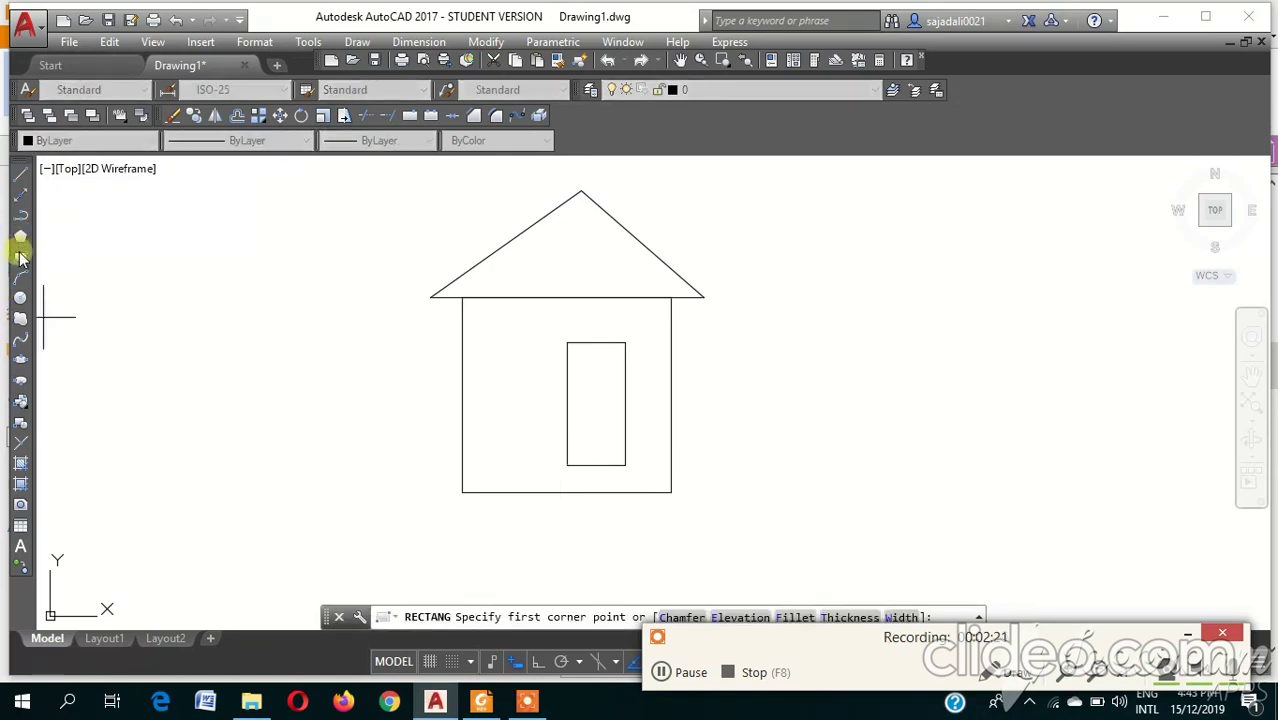
left_click(537, 343)
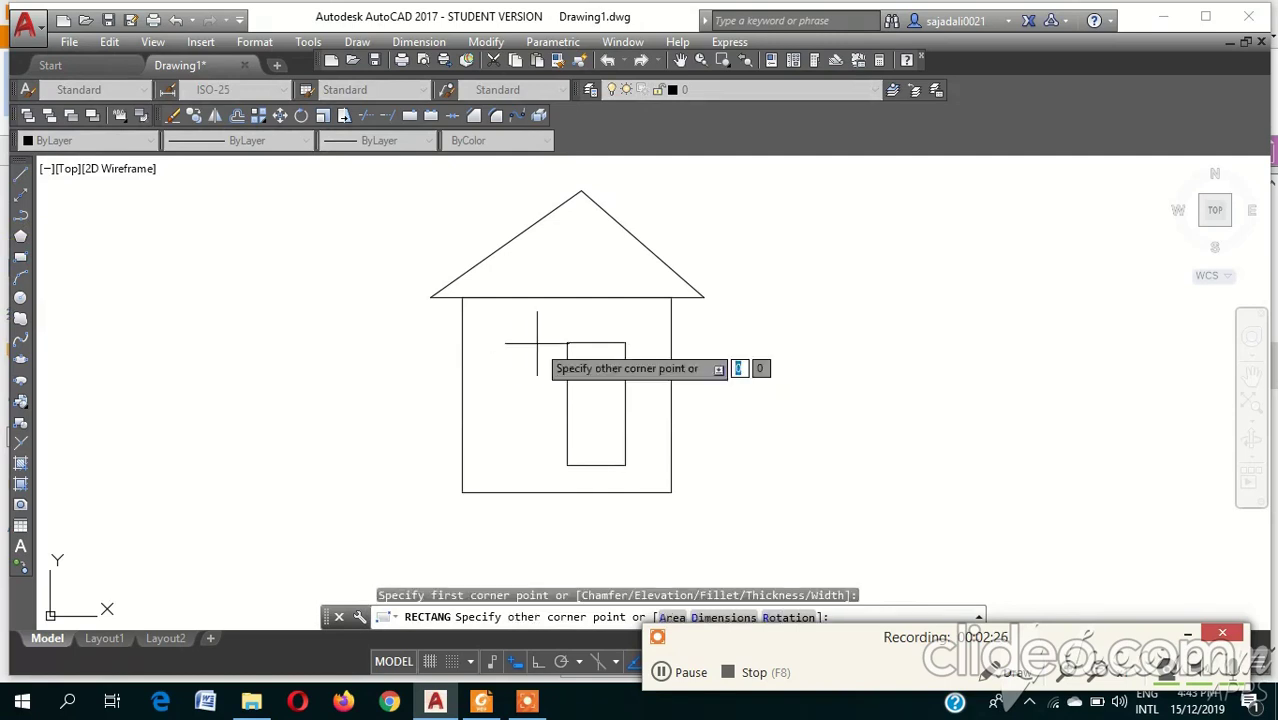
left_click(482, 400)
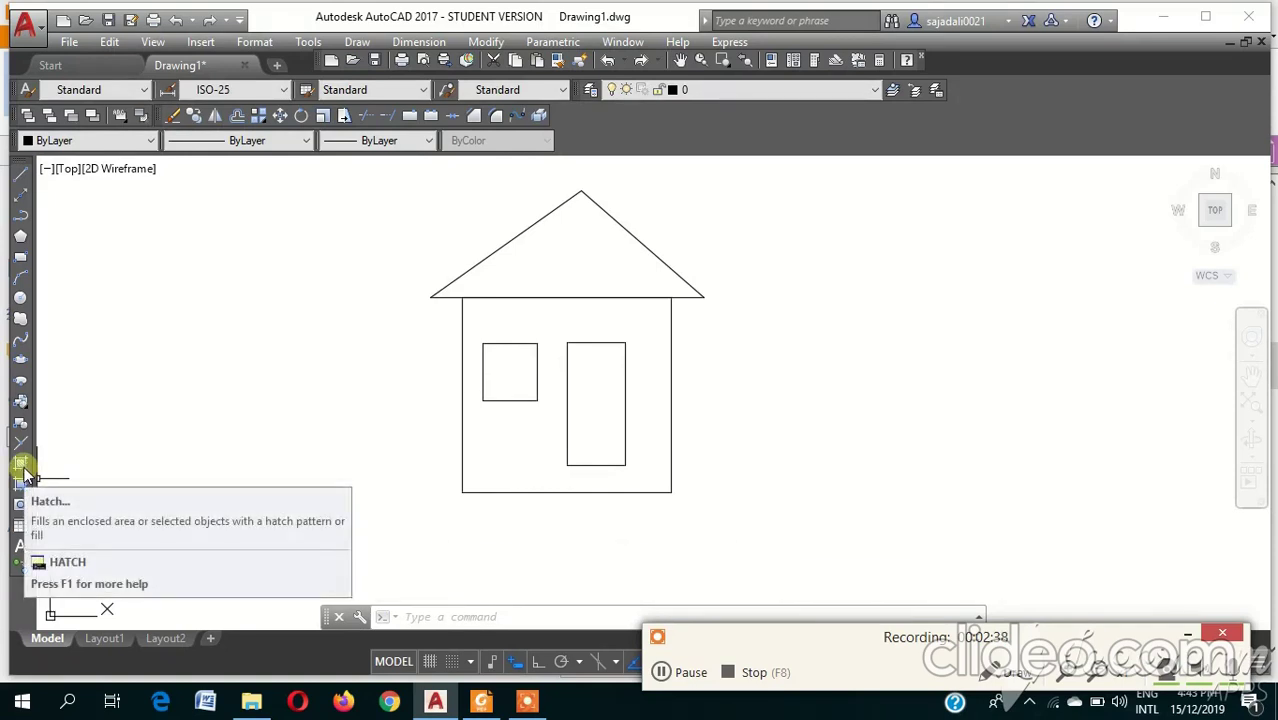
Fill the house walls with the AR-B816 brick hatch pattern
left_click(21, 466)
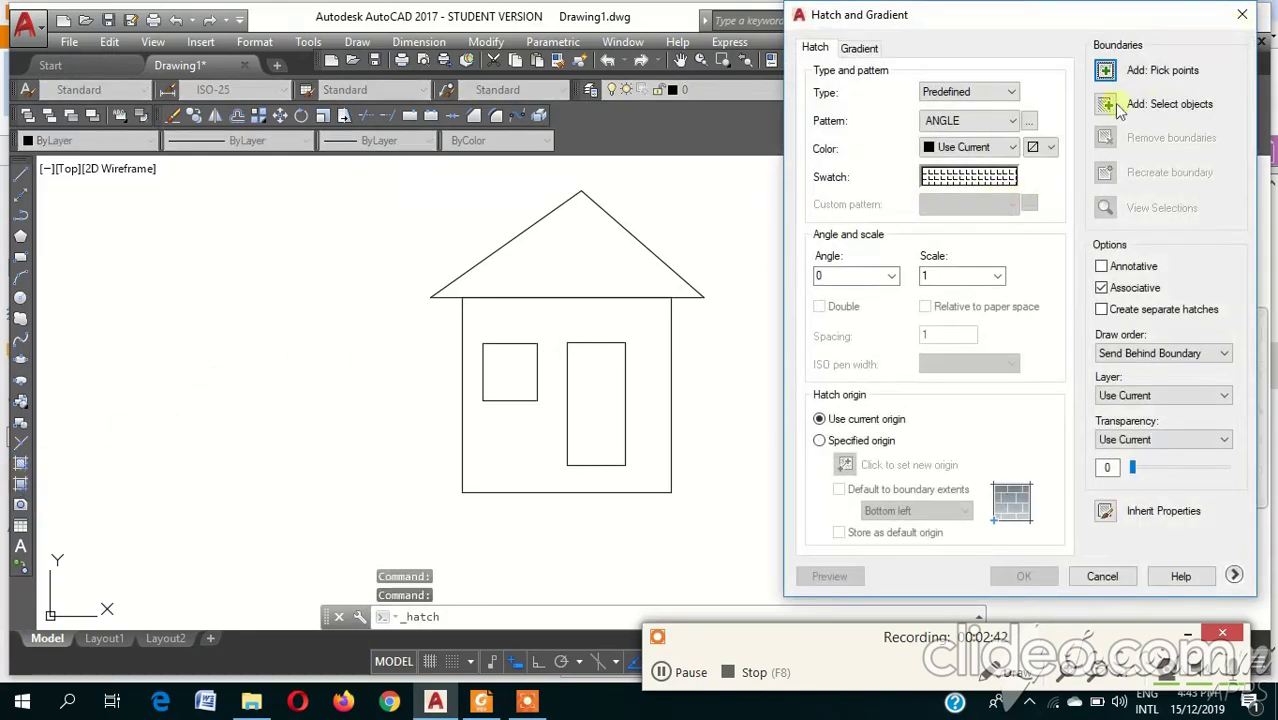
left_click(1117, 72)
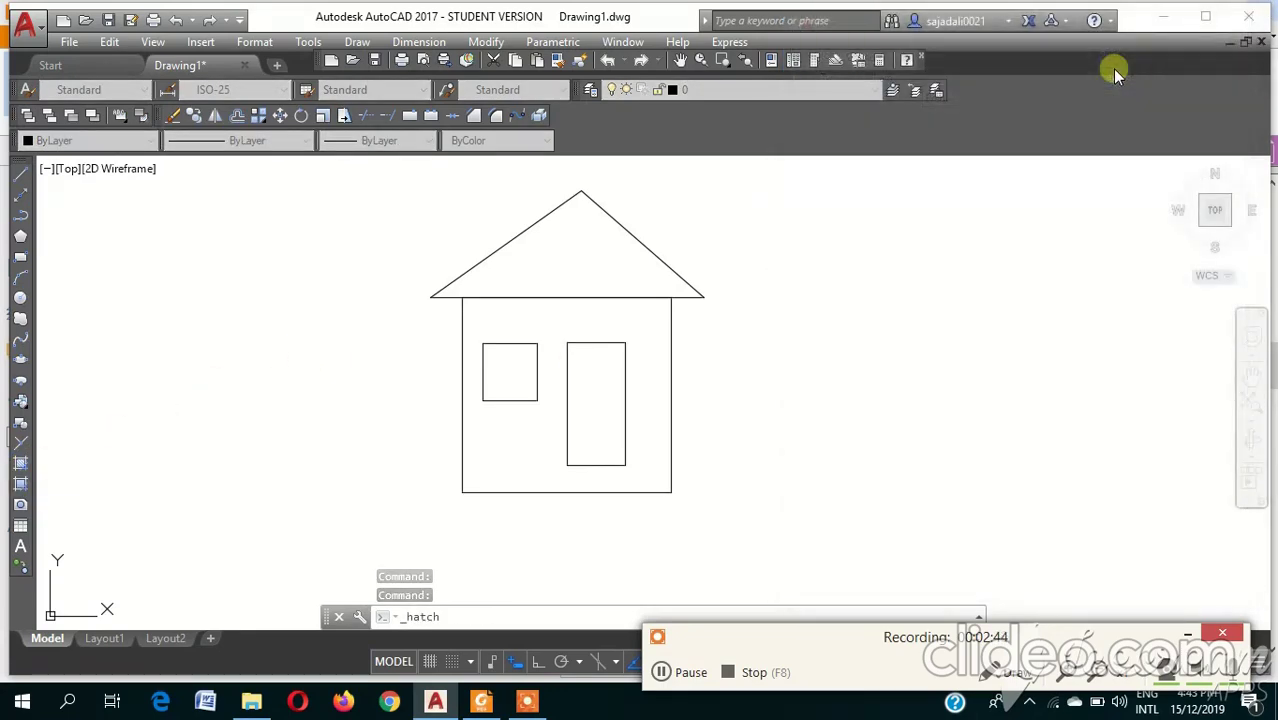
left_click(653, 323)
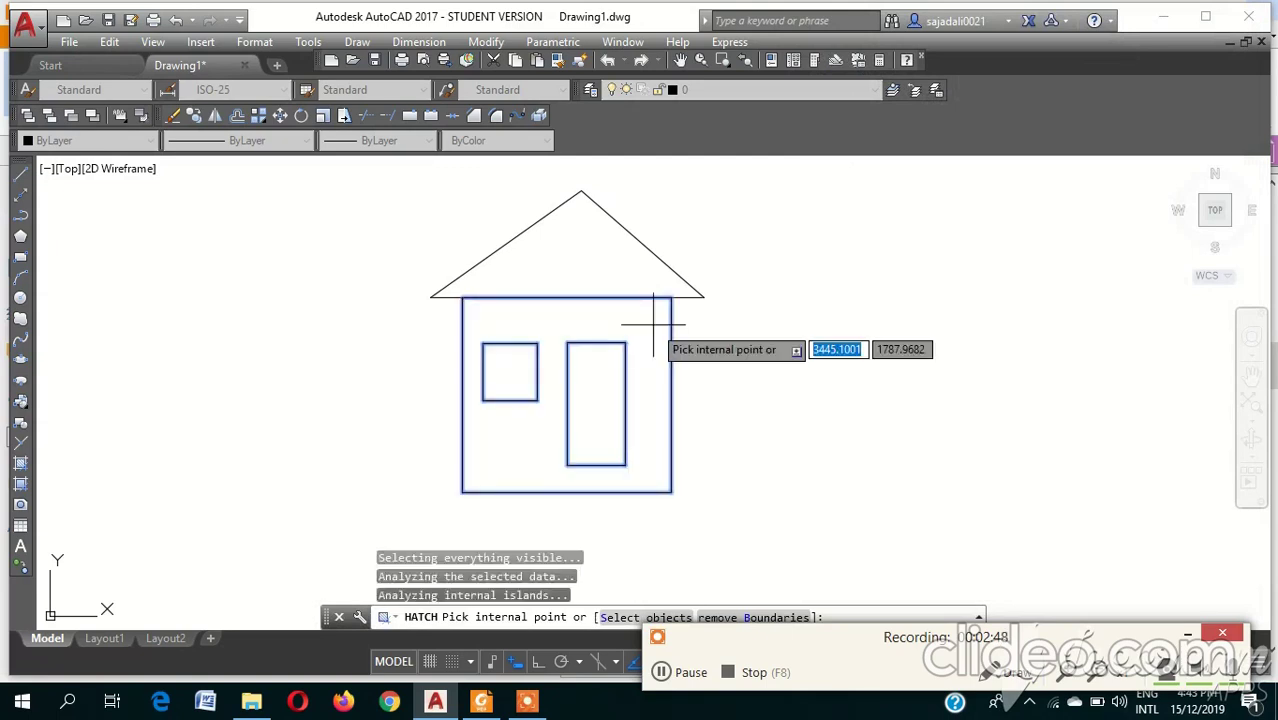
key("Return")
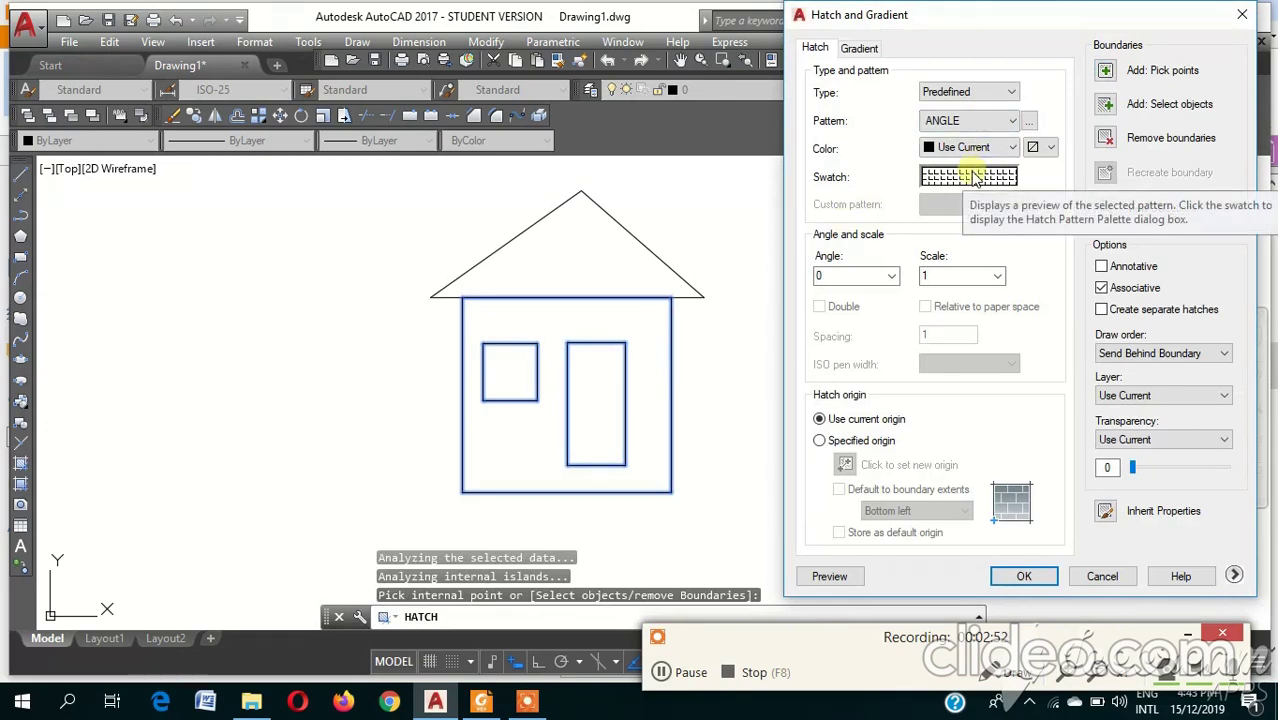
left_click(975, 178)
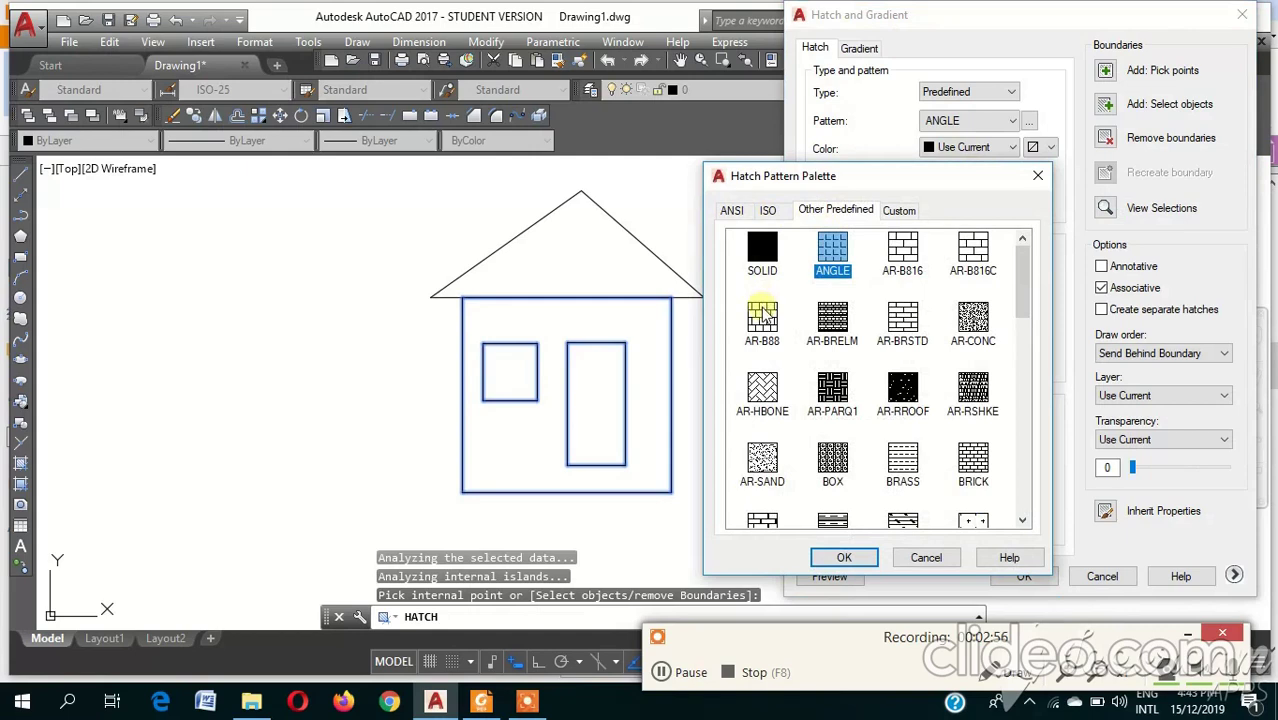
left_click(900, 250)
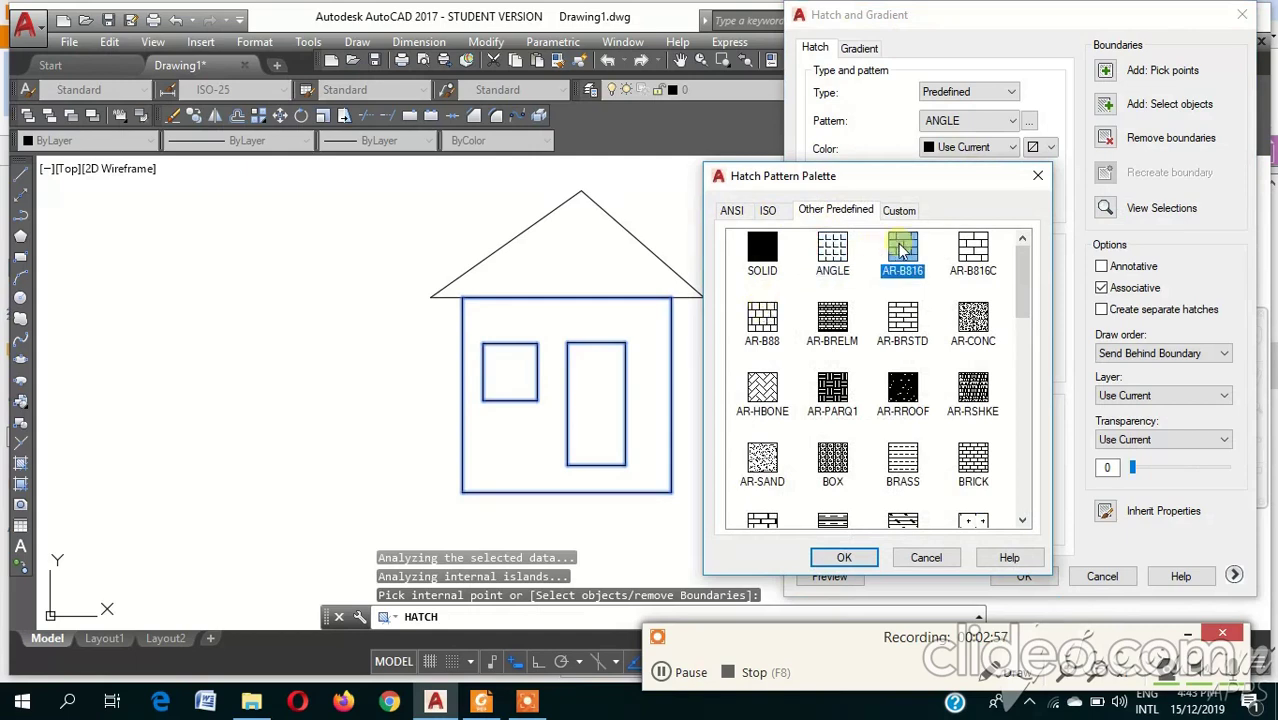
left_click(844, 557)
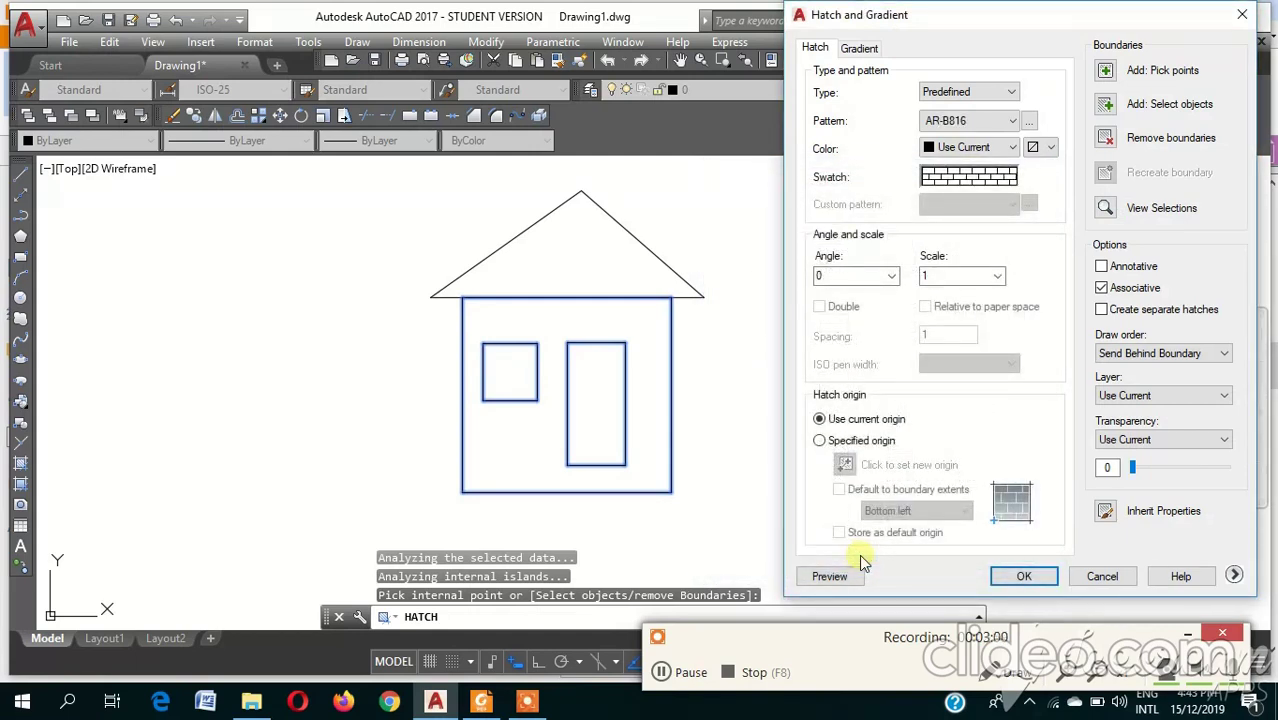
left_click(1018, 580)
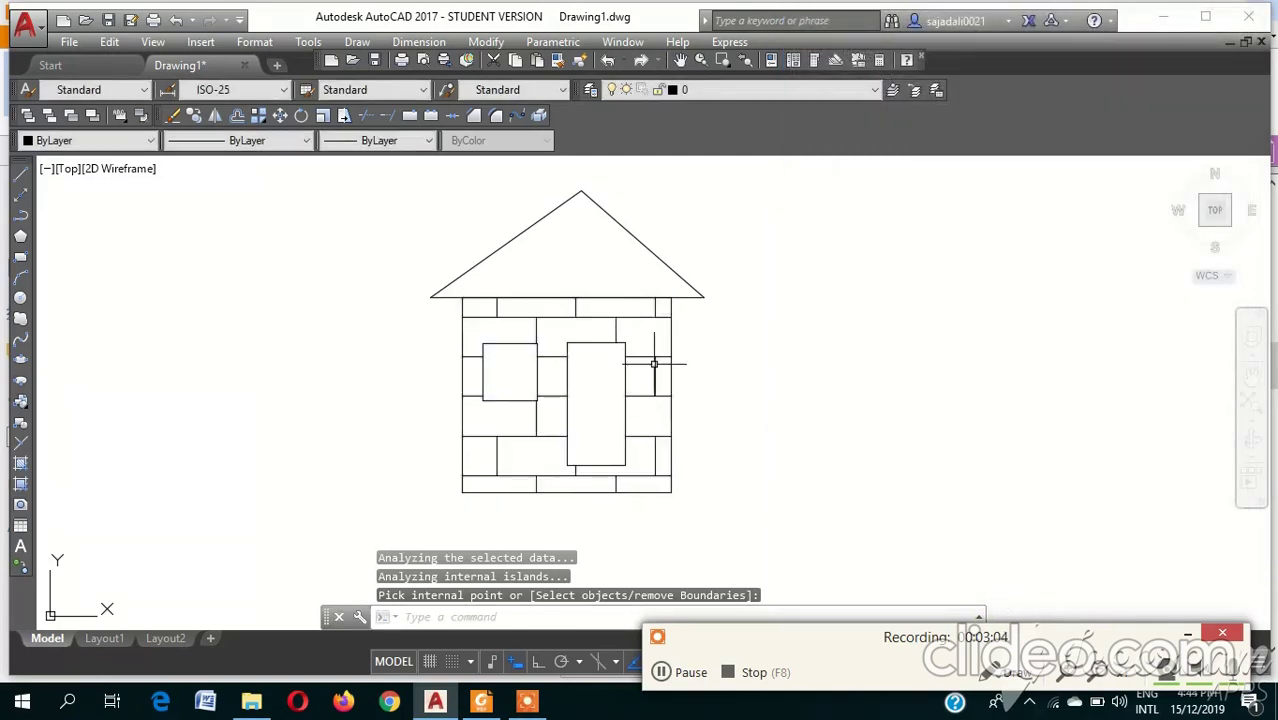
left_click(597, 256)
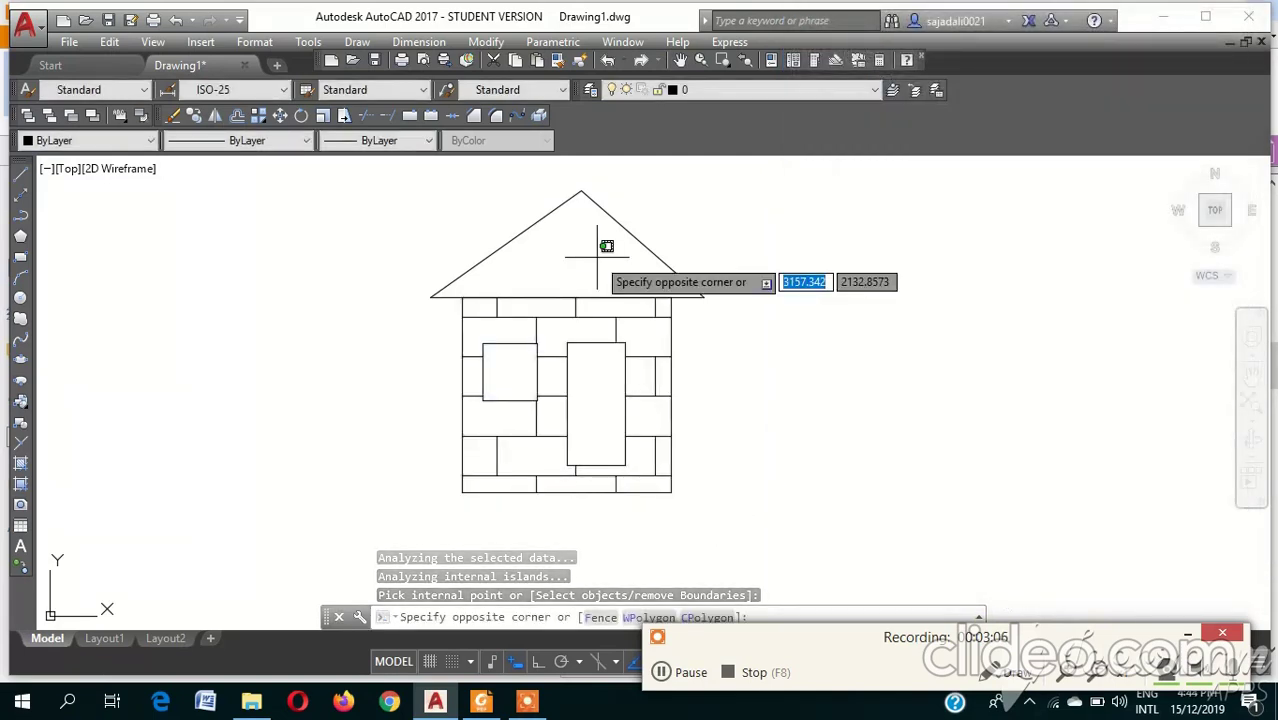
left_click(657, 254)
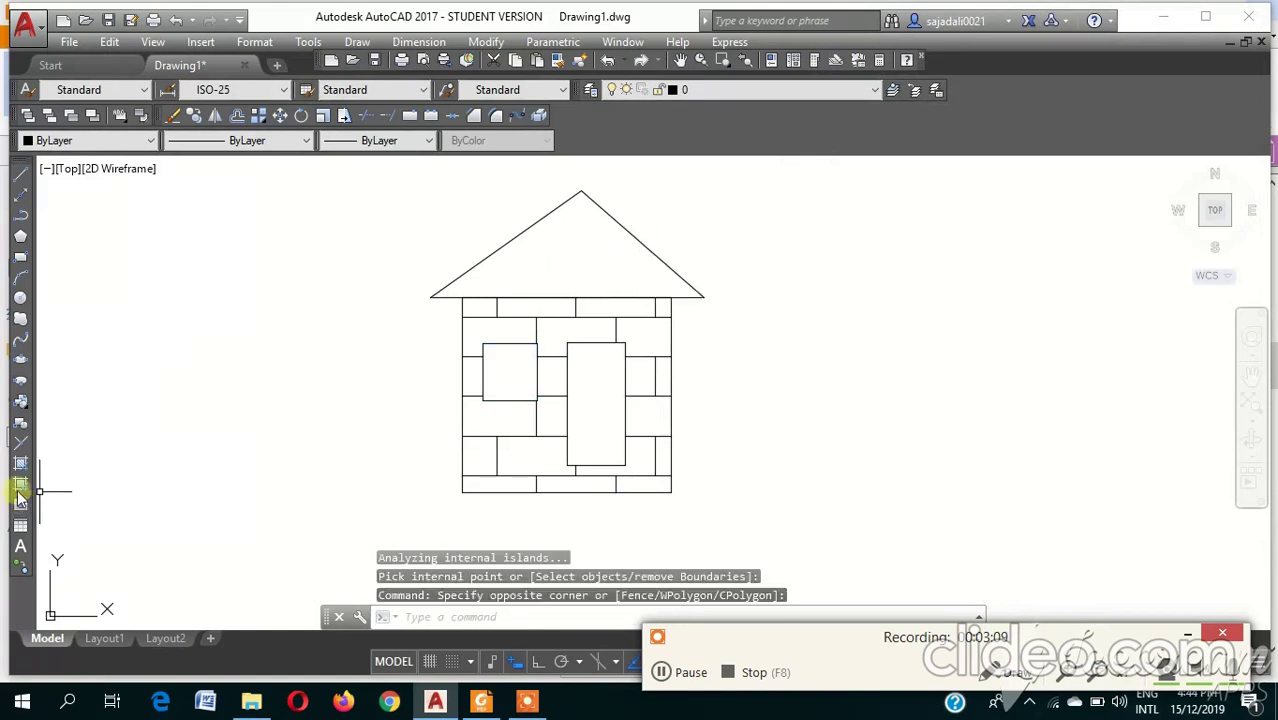
Try the brick hatch on the roof triangle, then undo it
left_click(20, 465)
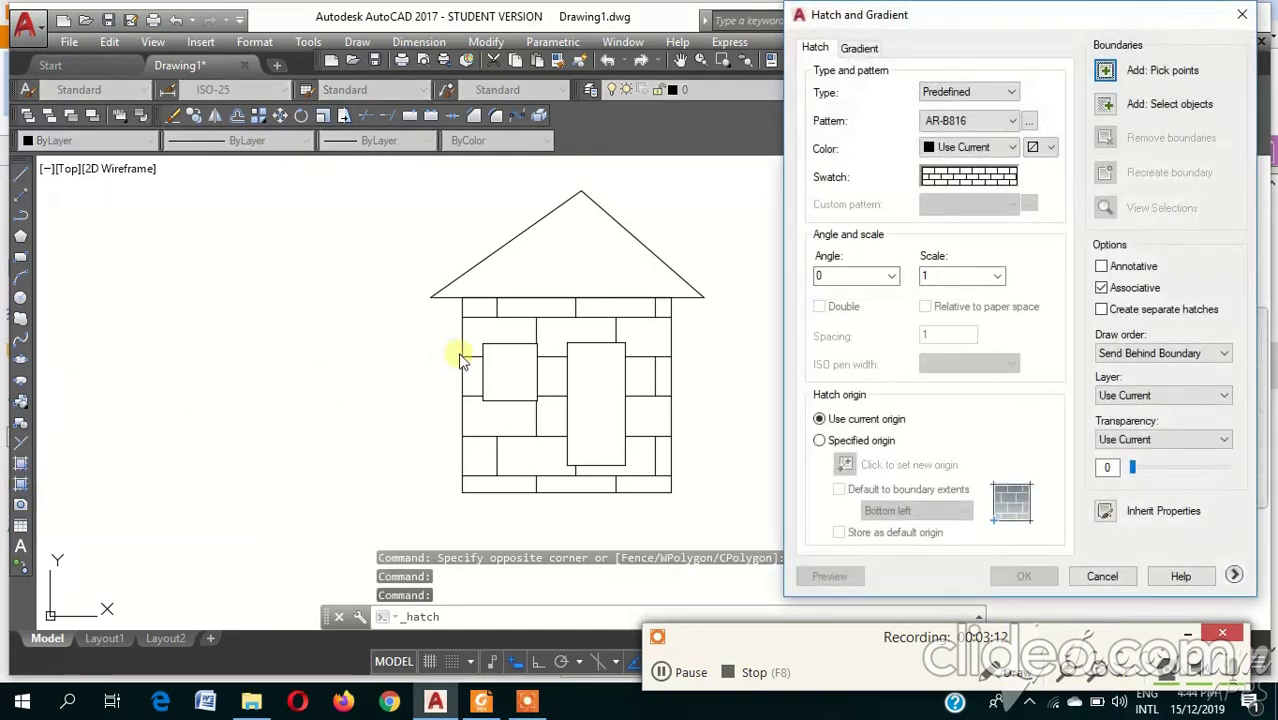
left_click(970, 187)
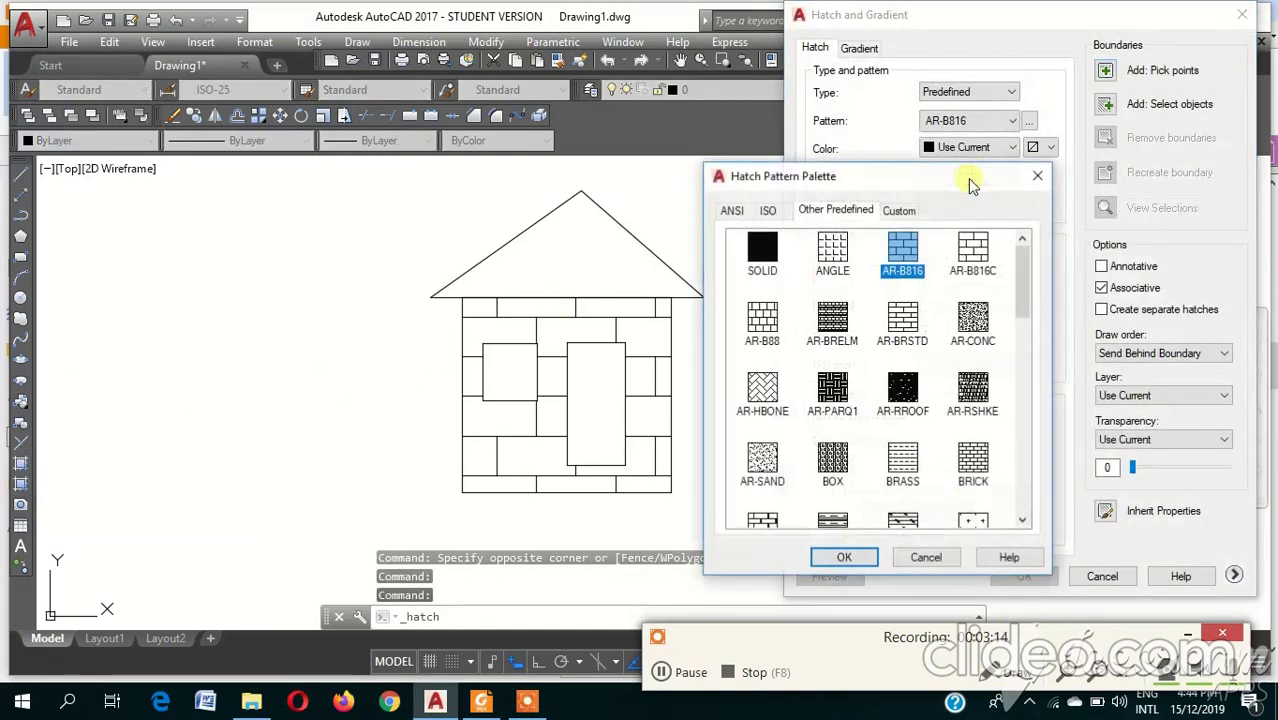
left_click(1036, 177)
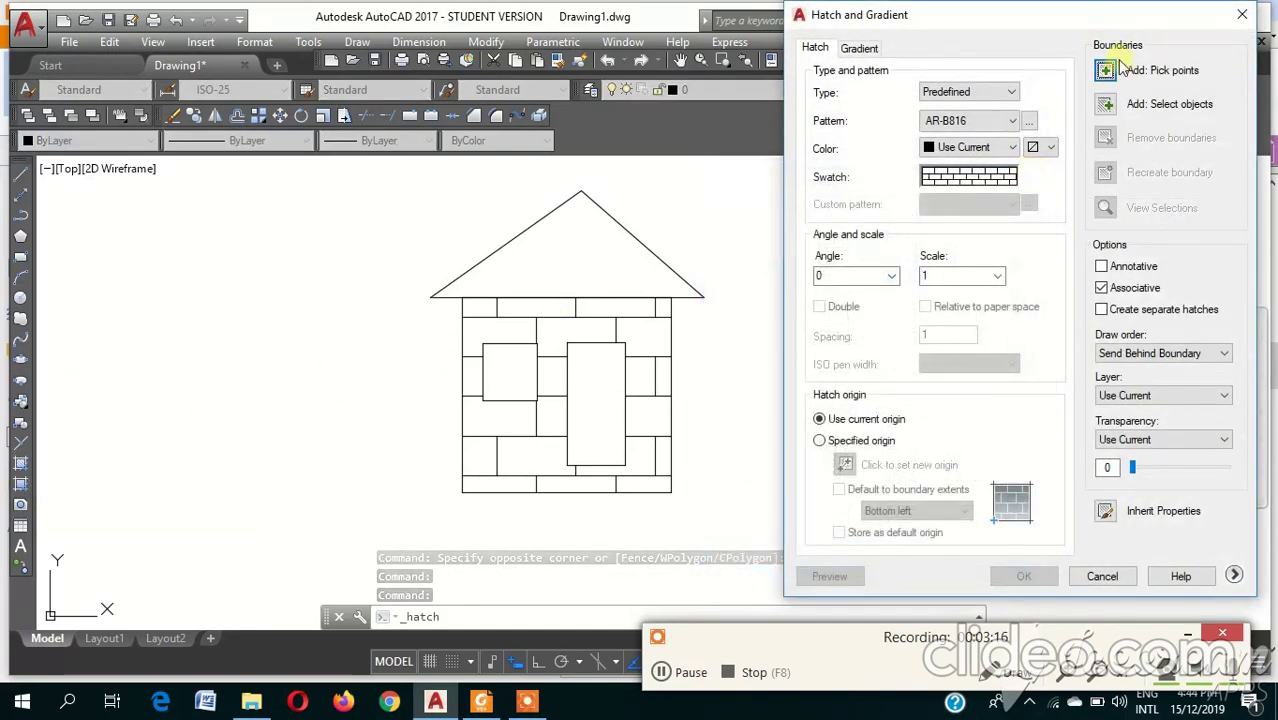
left_click(1105, 70)
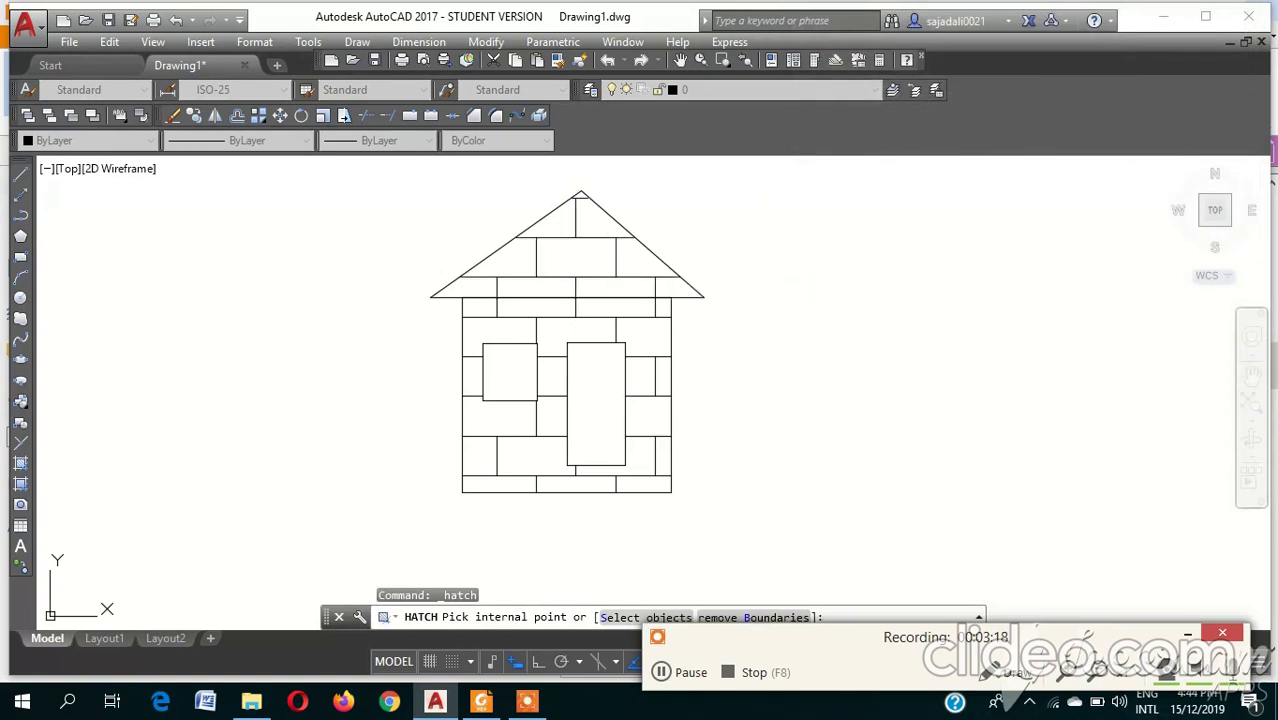
left_click(607, 264)
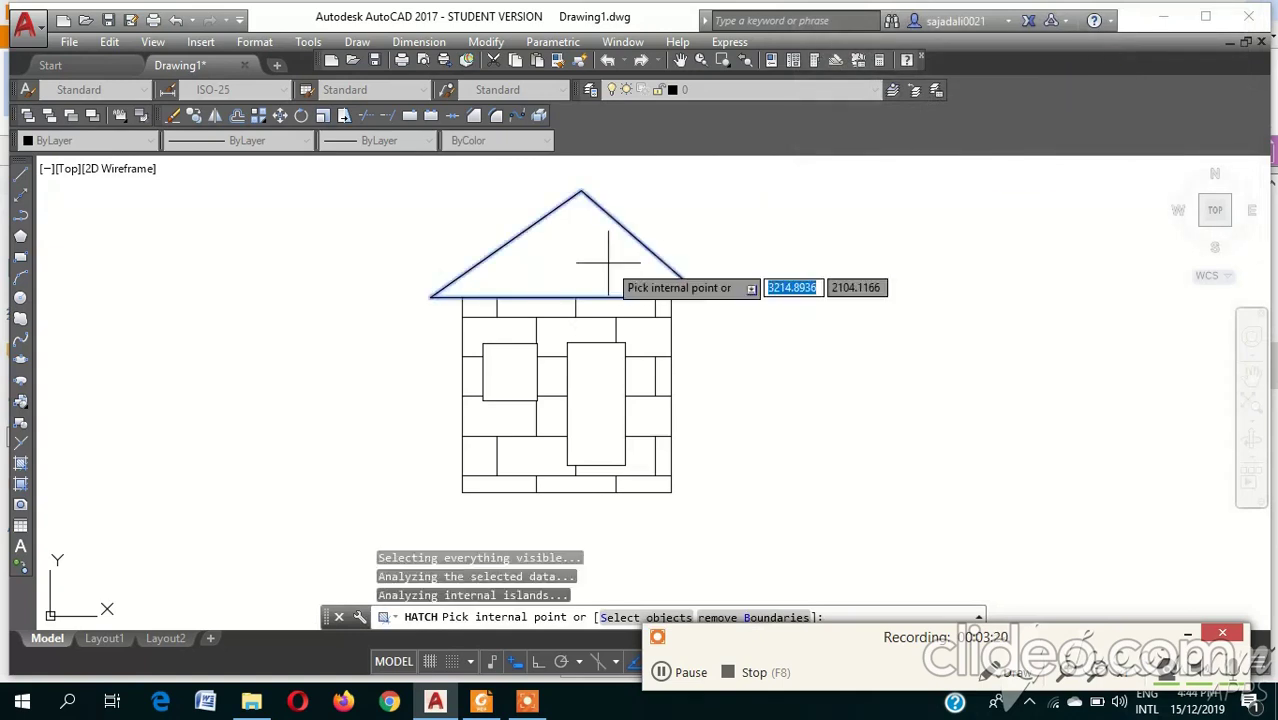
key("Return")
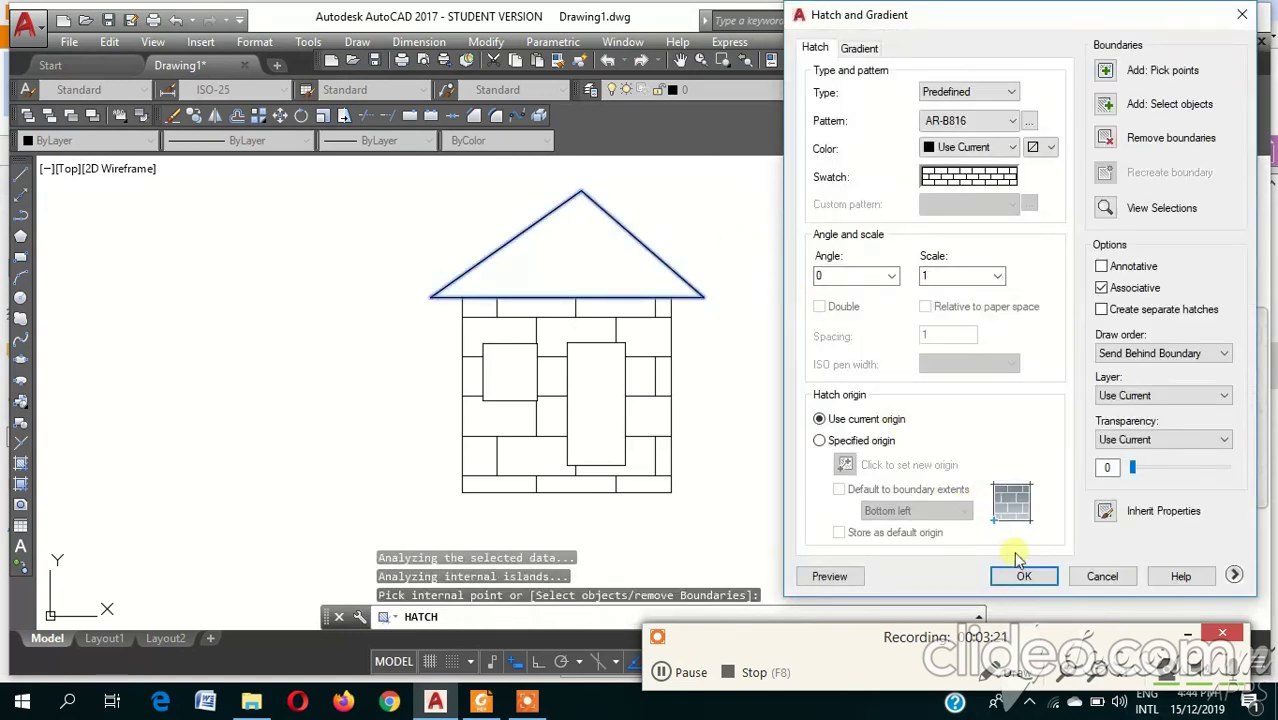
left_click(1024, 578)
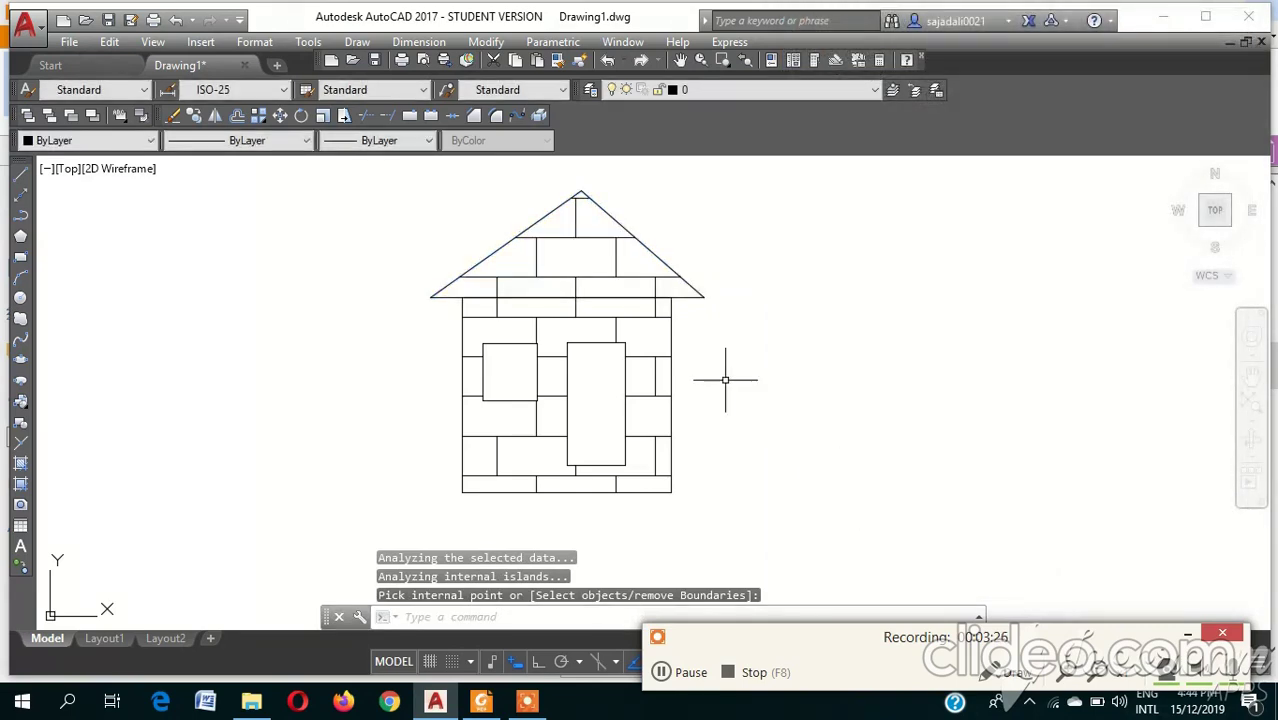
key("ctrl+z")
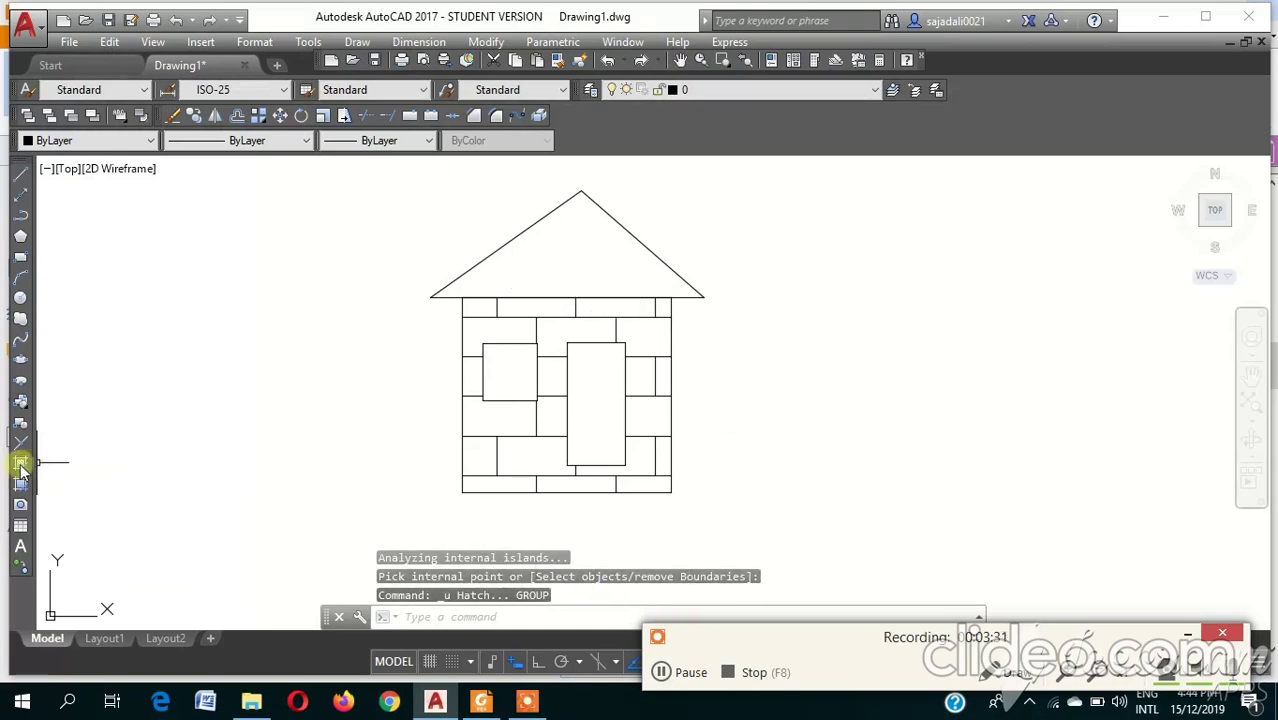
Hatch the roof triangle with the NET pattern, giving a dense solid-looking fill
left_click(18, 466)
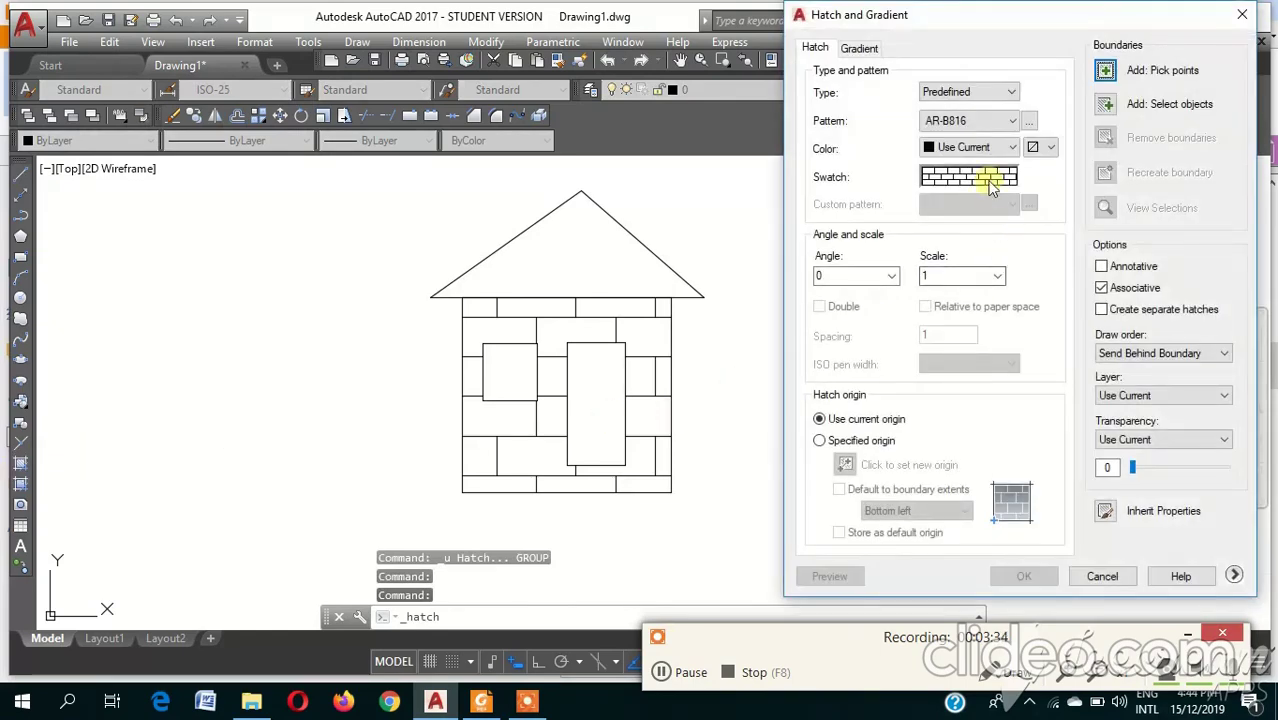
left_click(995, 183)
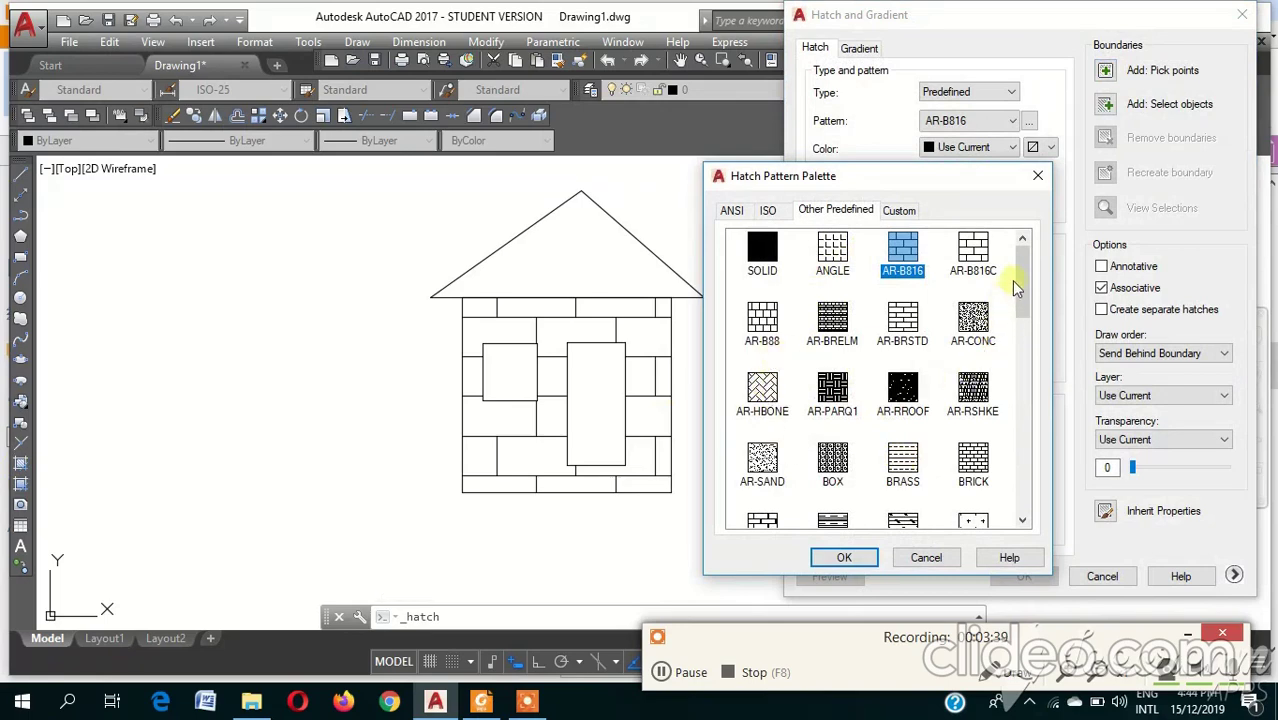
left_click_drag(1019, 280, 1040, 462)
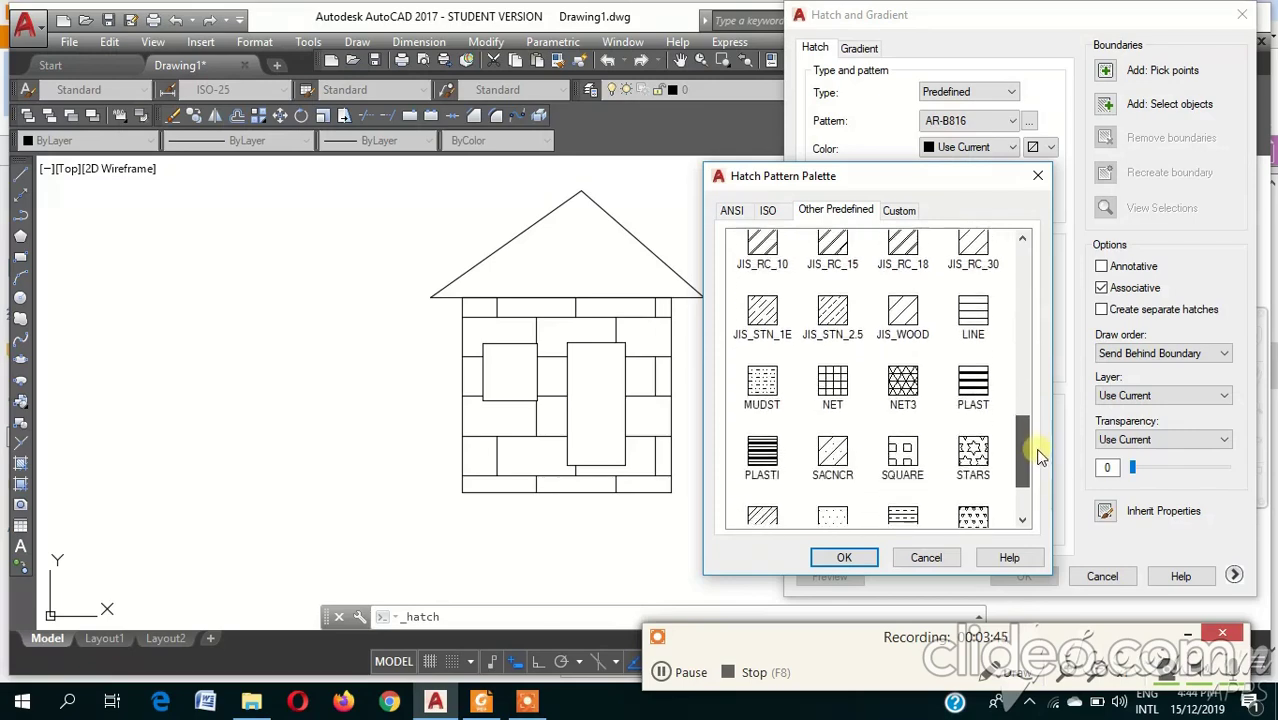
left_click(836, 360)
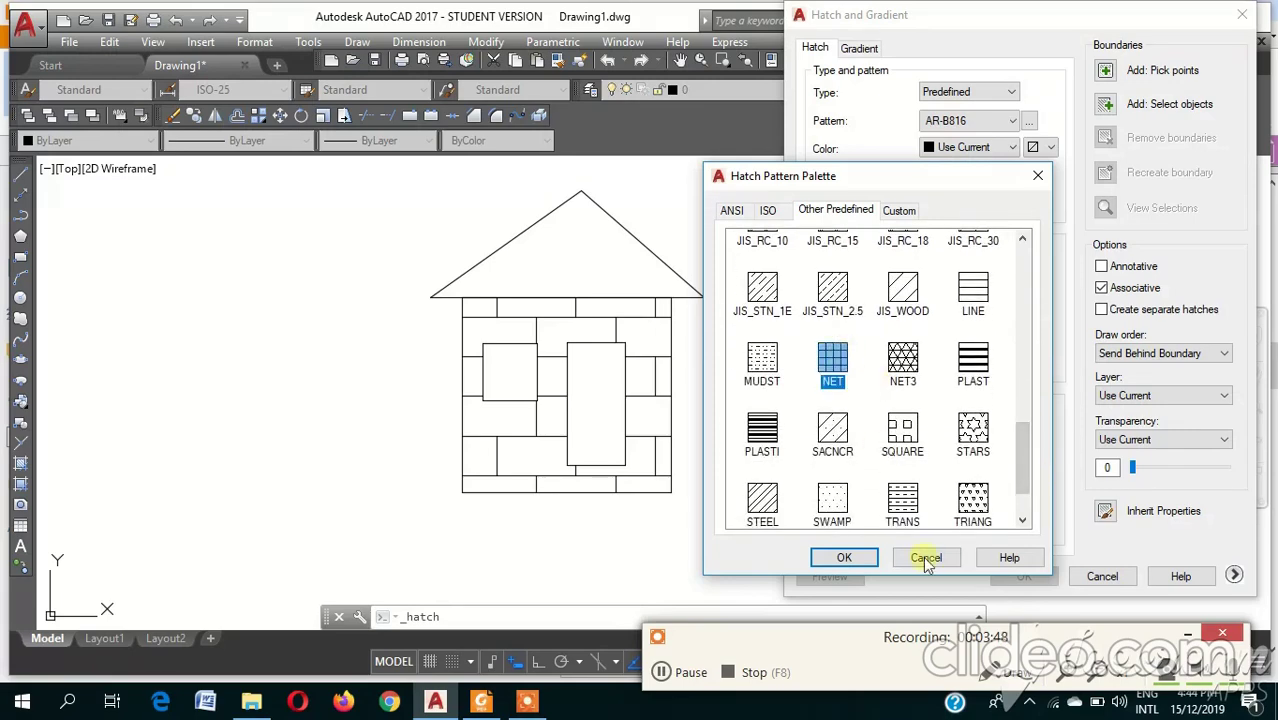
left_click(848, 557)
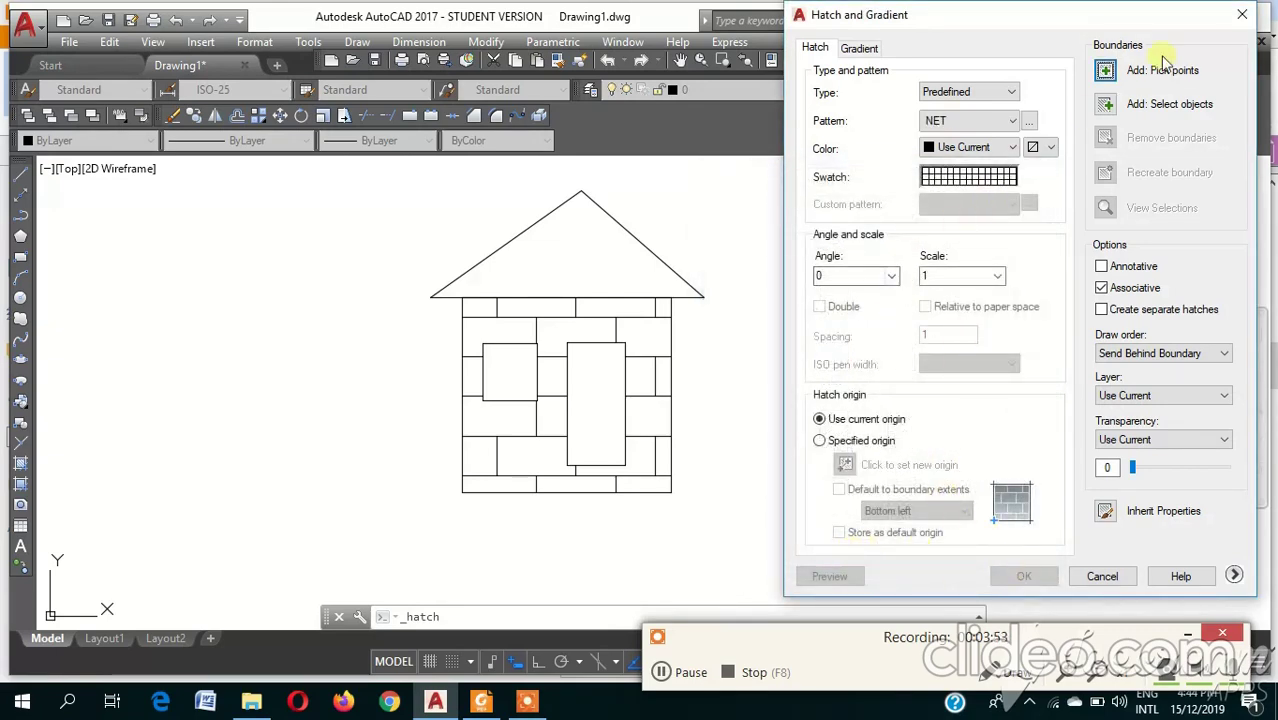
left_click(1128, 78)
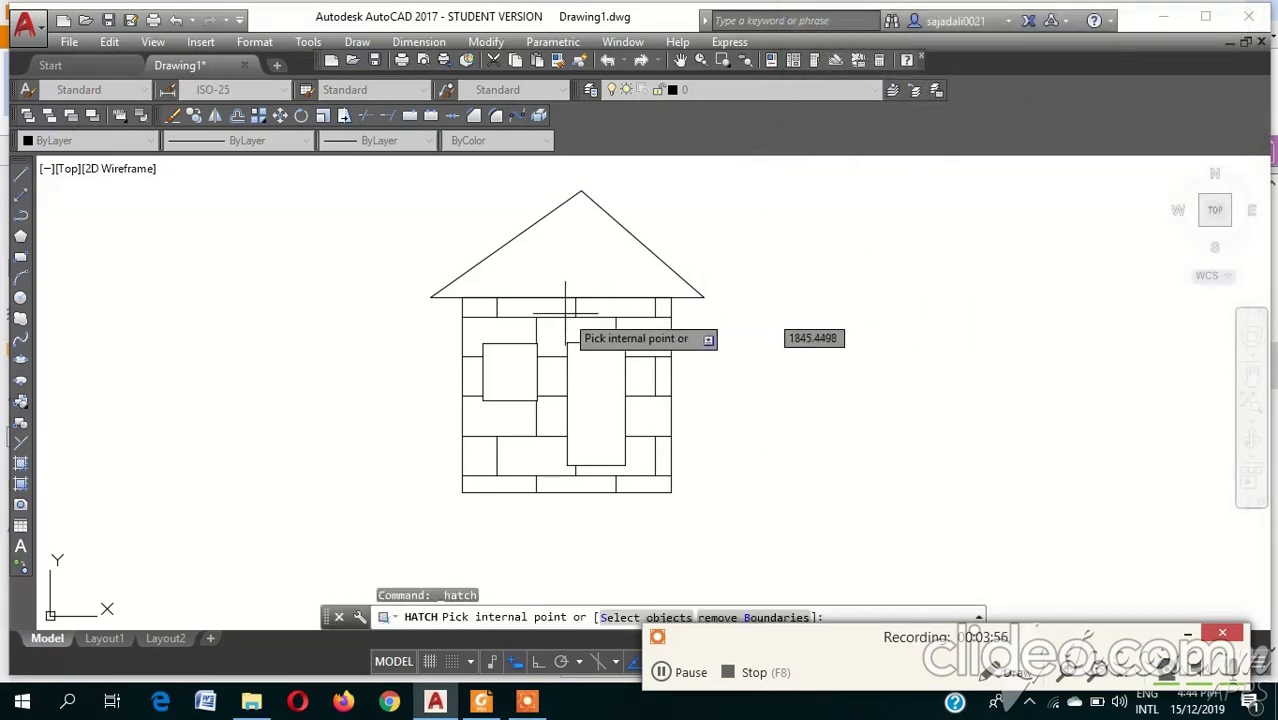
left_click(638, 255)
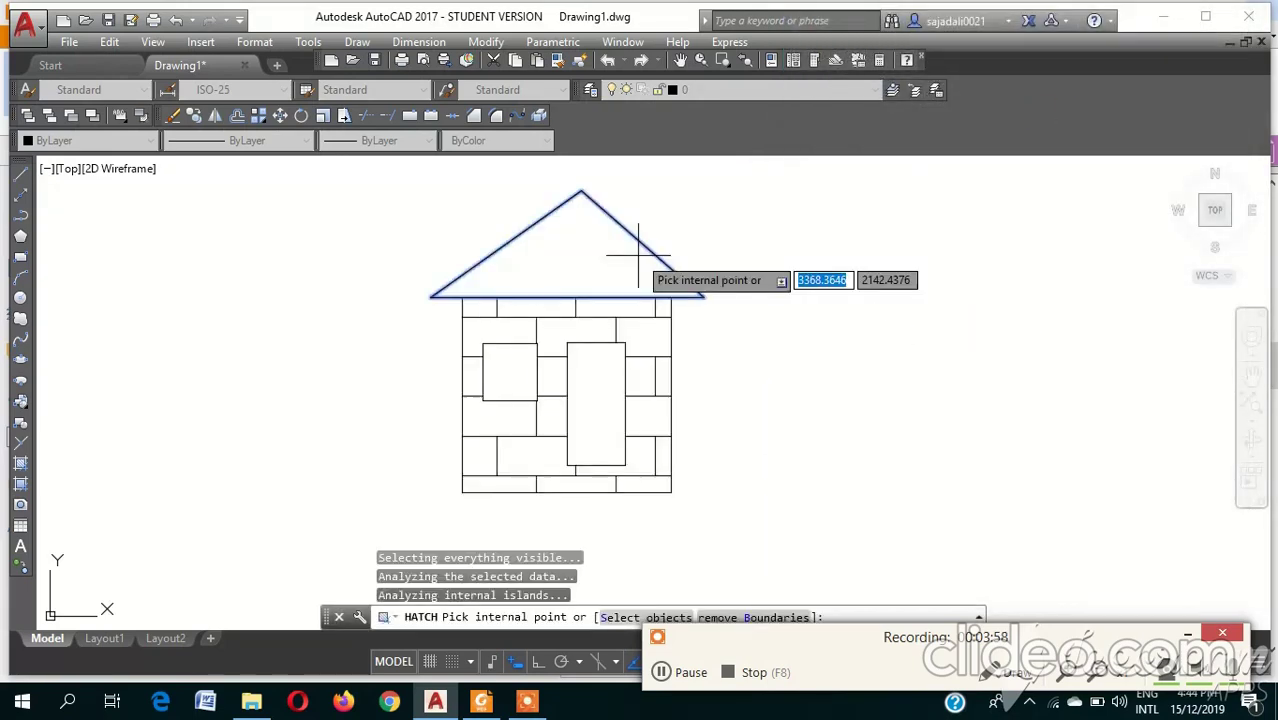
key("Return")
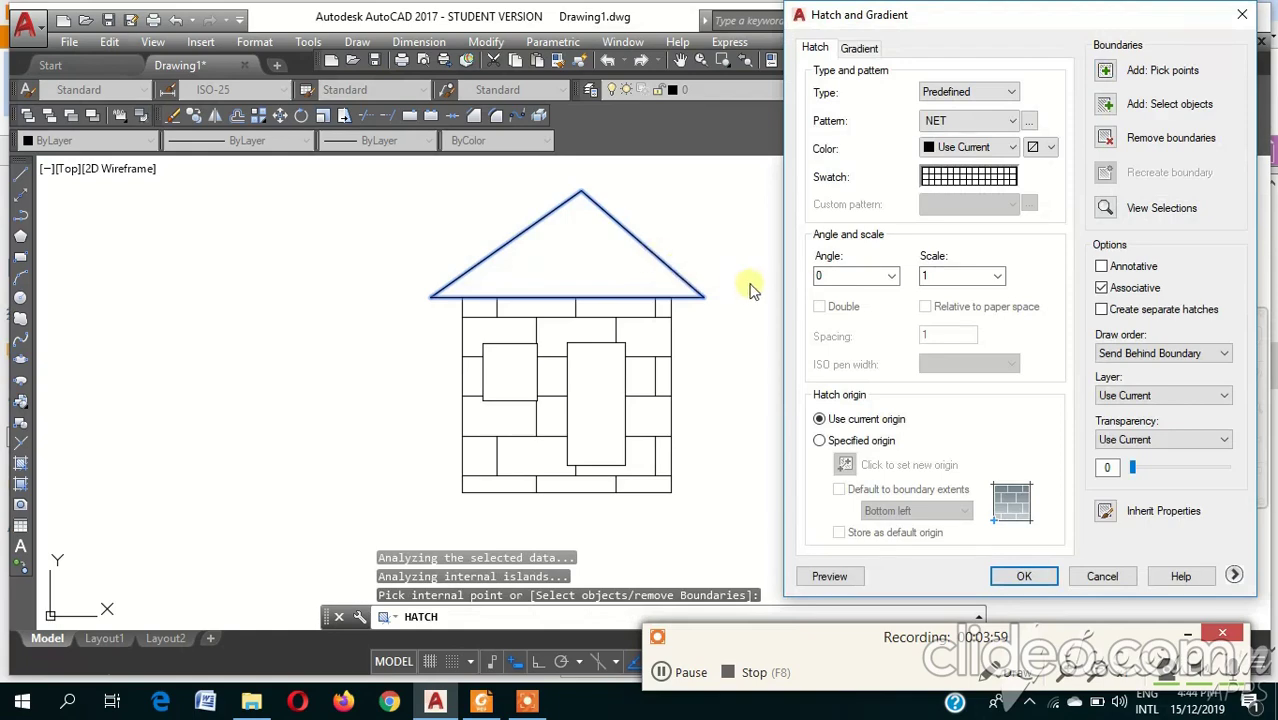
left_click(1014, 577)
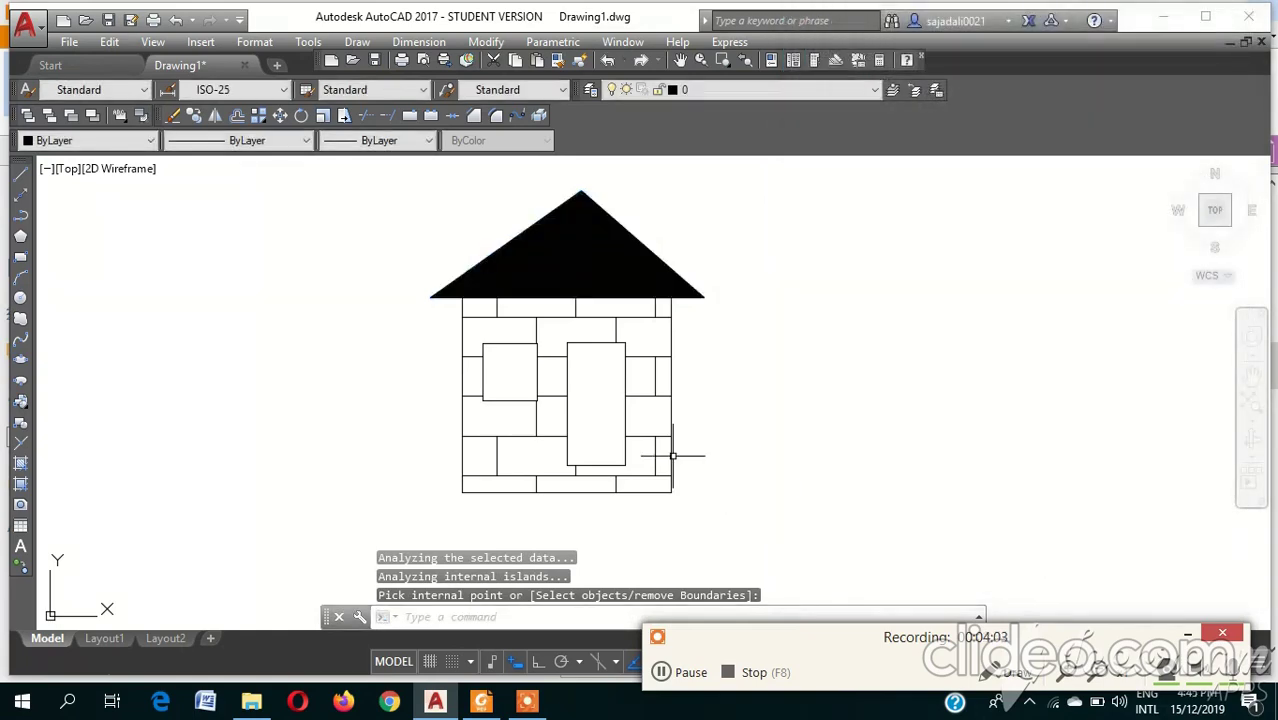
Remove the NET roof hatch and fill the door's left panel with a blue-to-yellow gradient
key("ctrl+z")
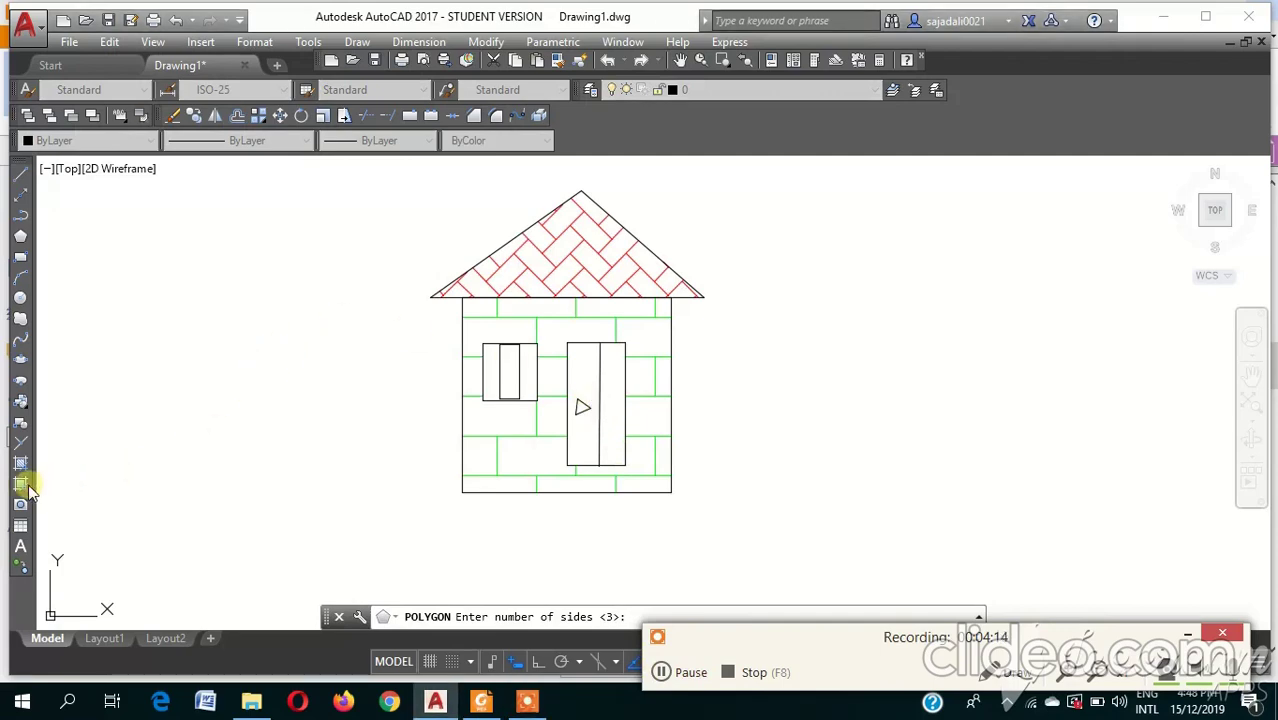
left_click(20, 487)
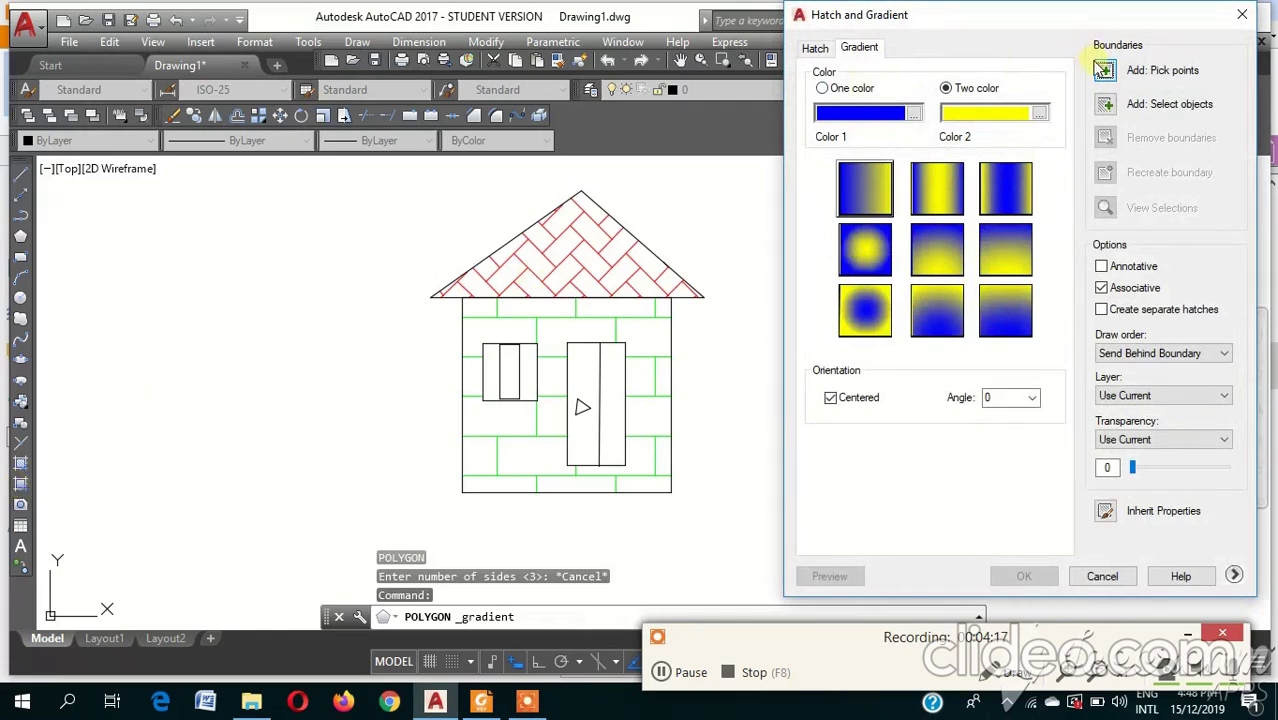
left_click(1105, 72)
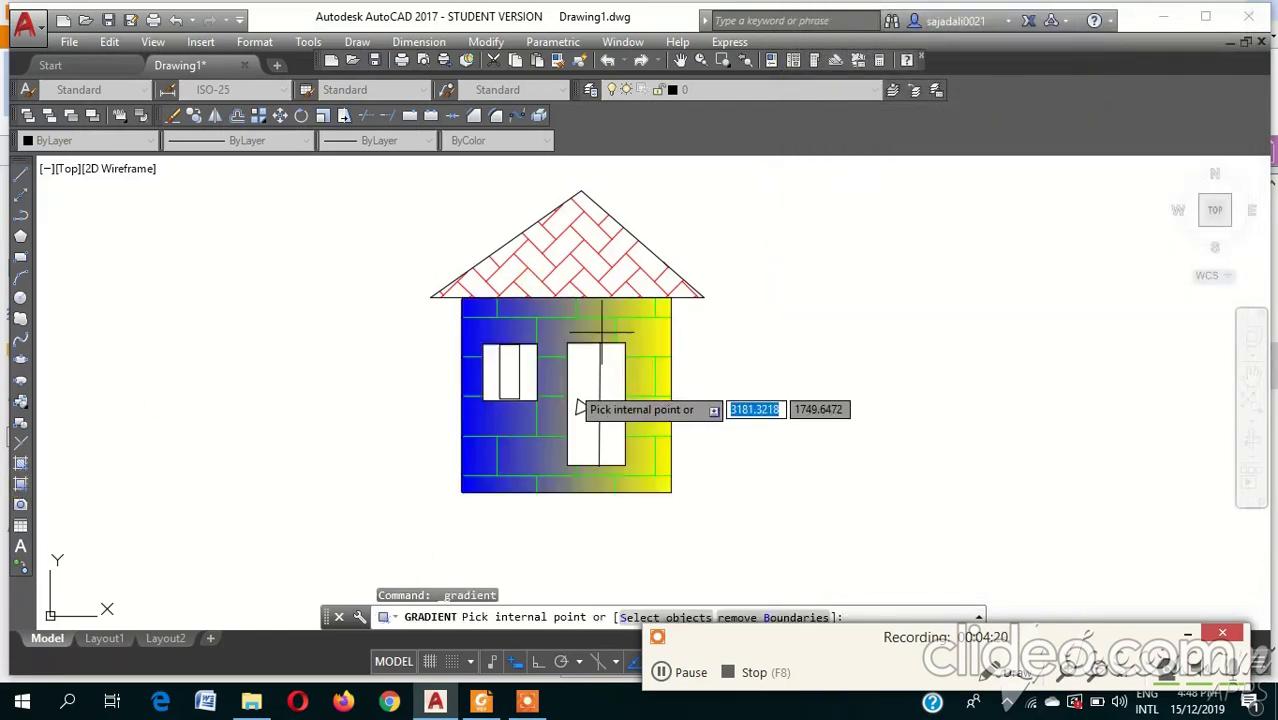
left_click(580, 405)
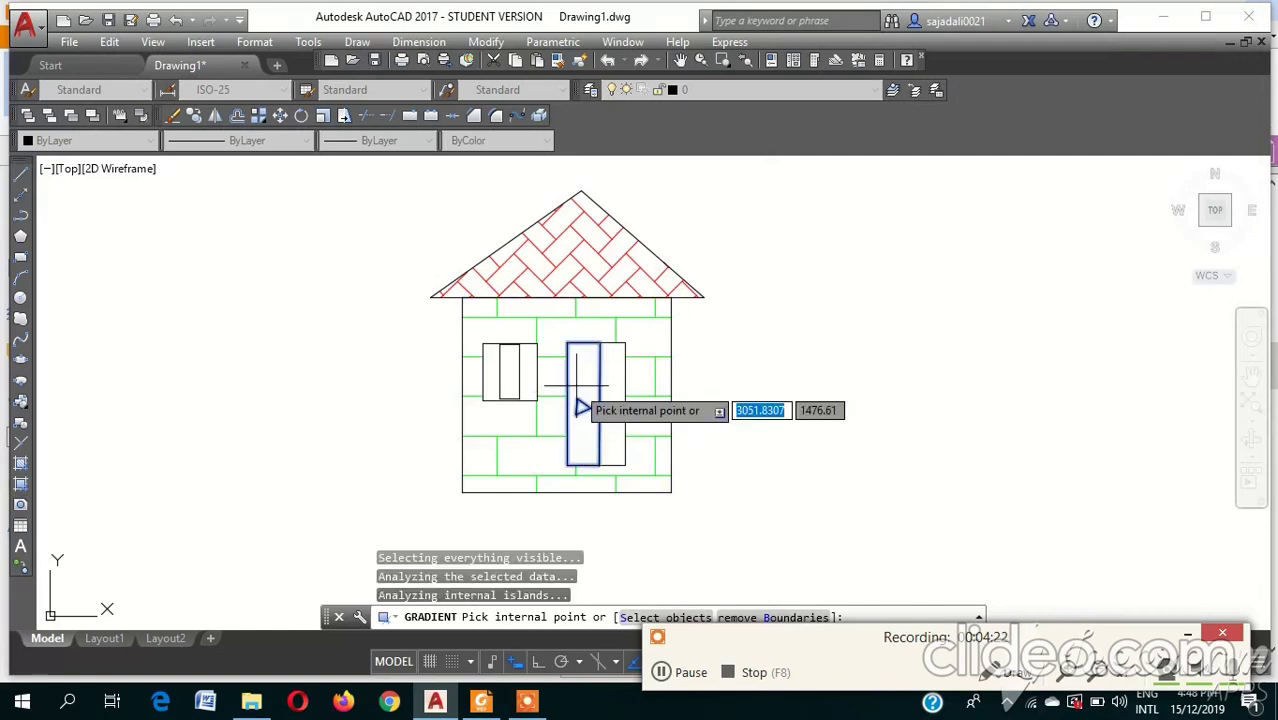
key("Return")
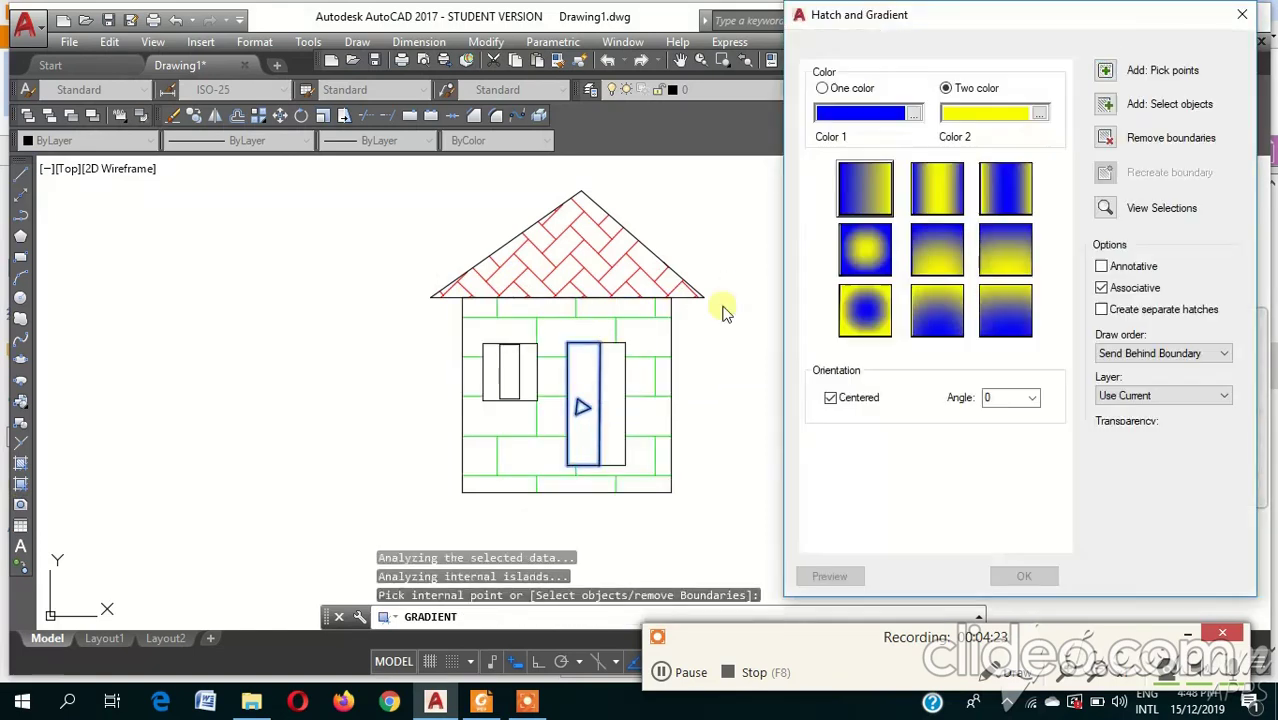
left_click(865, 180)
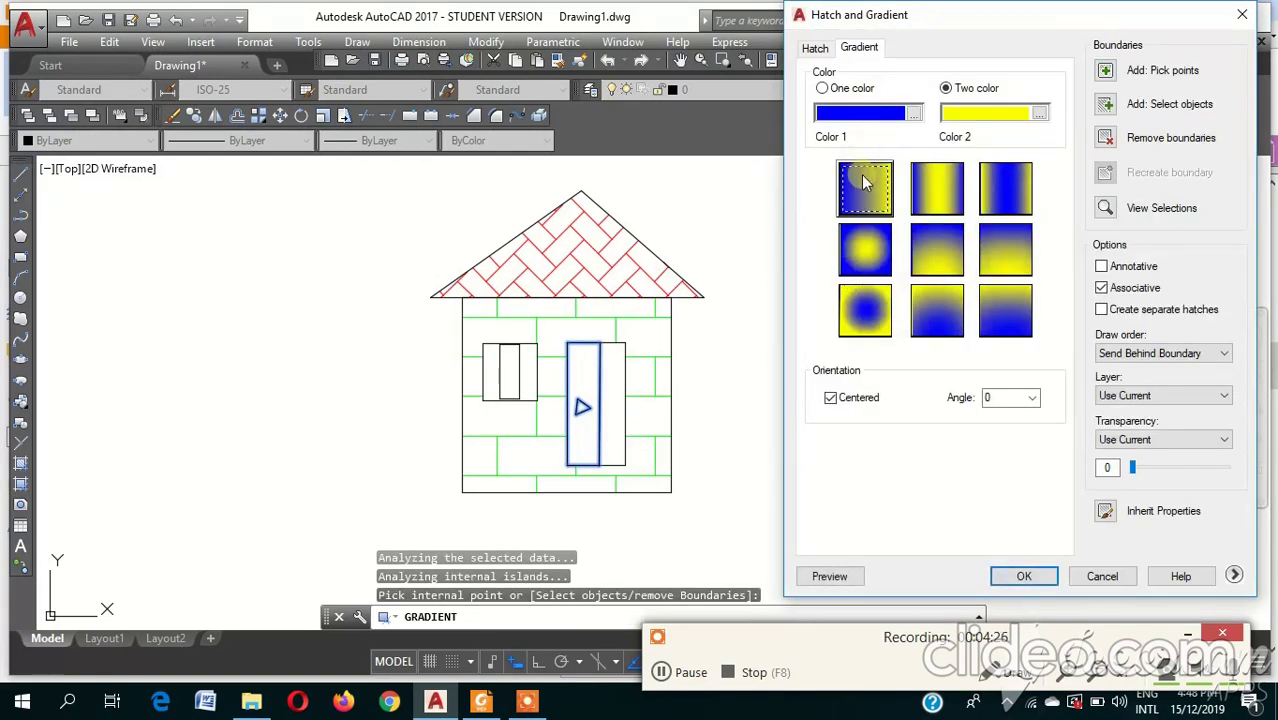
left_click(1024, 577)
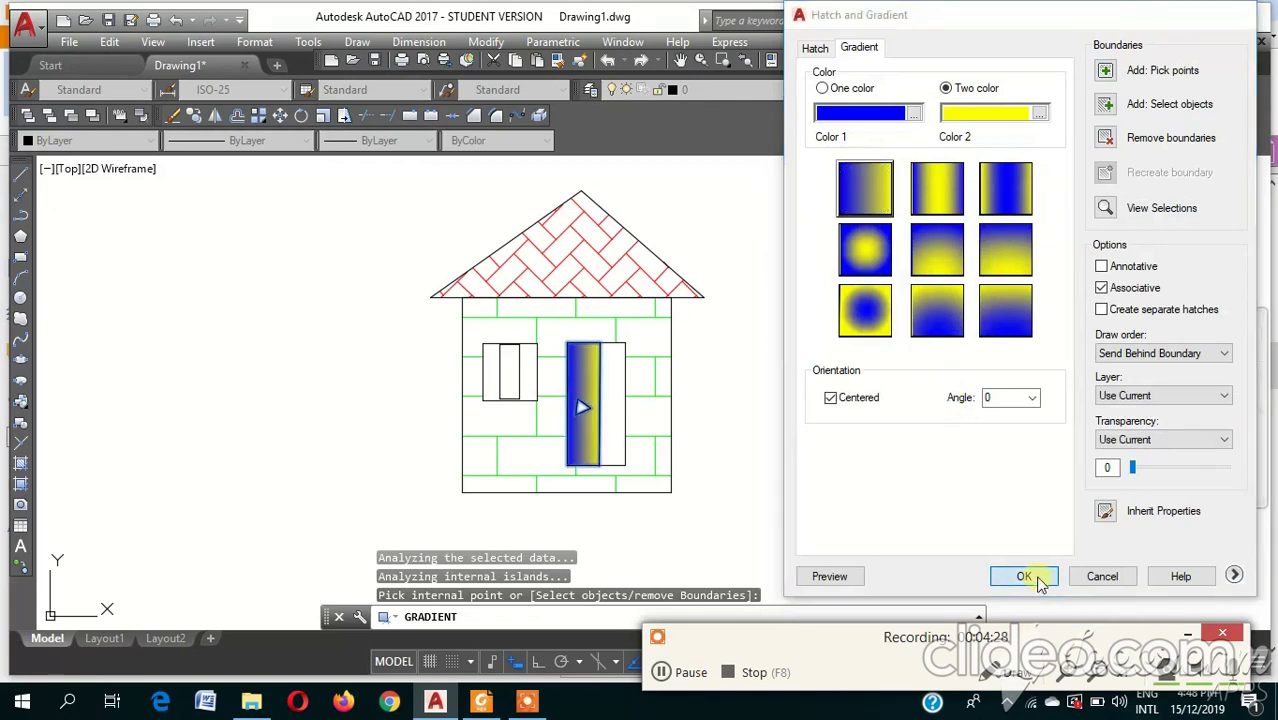
Select around the window, then undo and redo the door's gradient fill
left_click(499, 370)
left_click(540, 365)
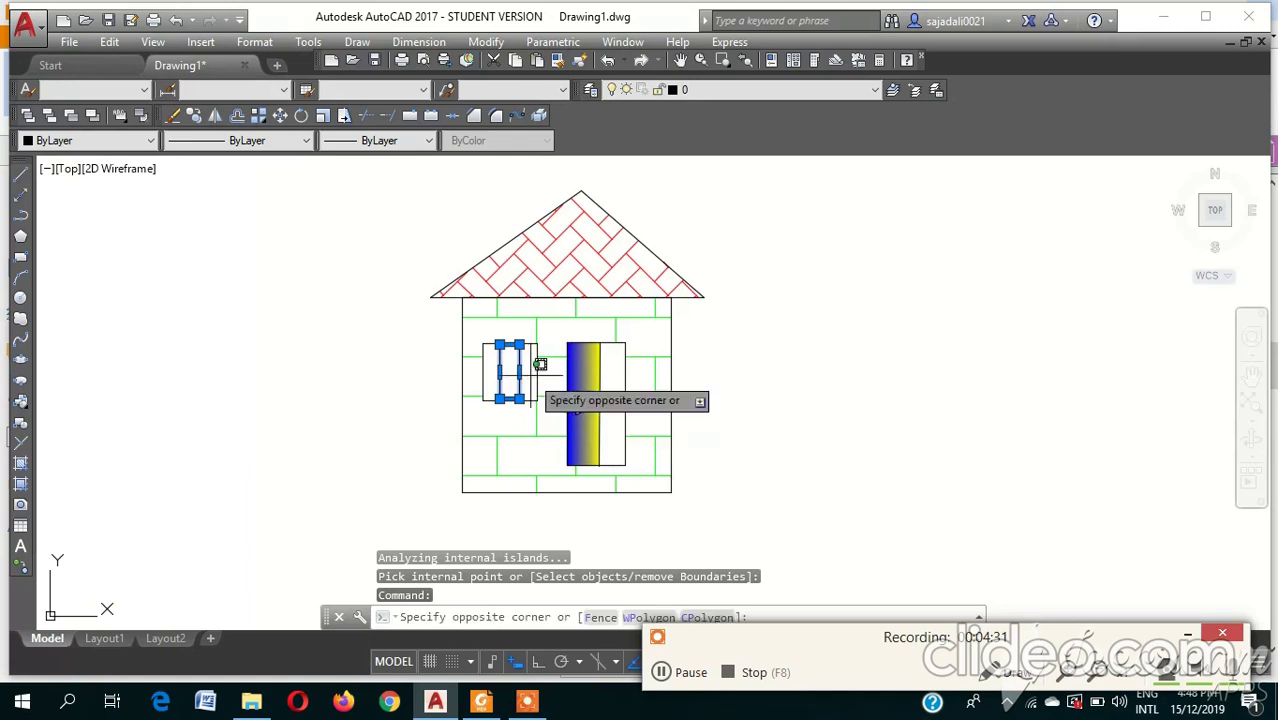
left_click(676, 346)
key("ctrl+z")
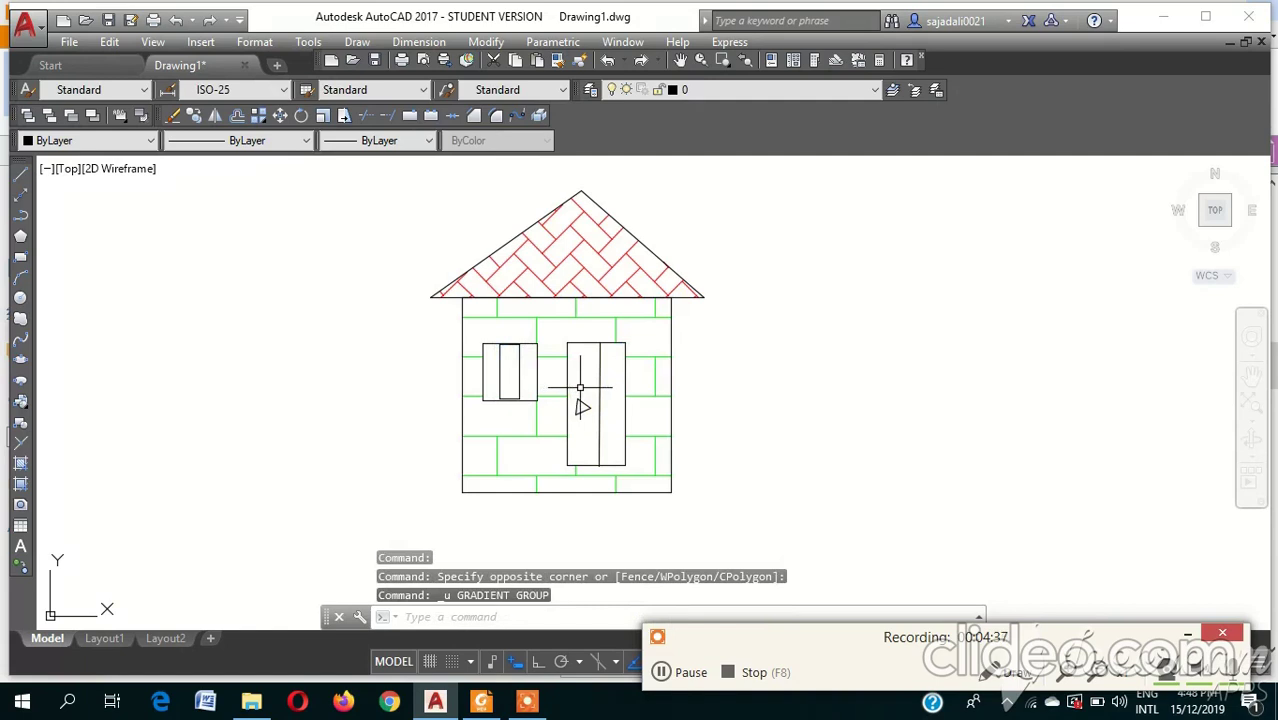
key("ctrl+y")
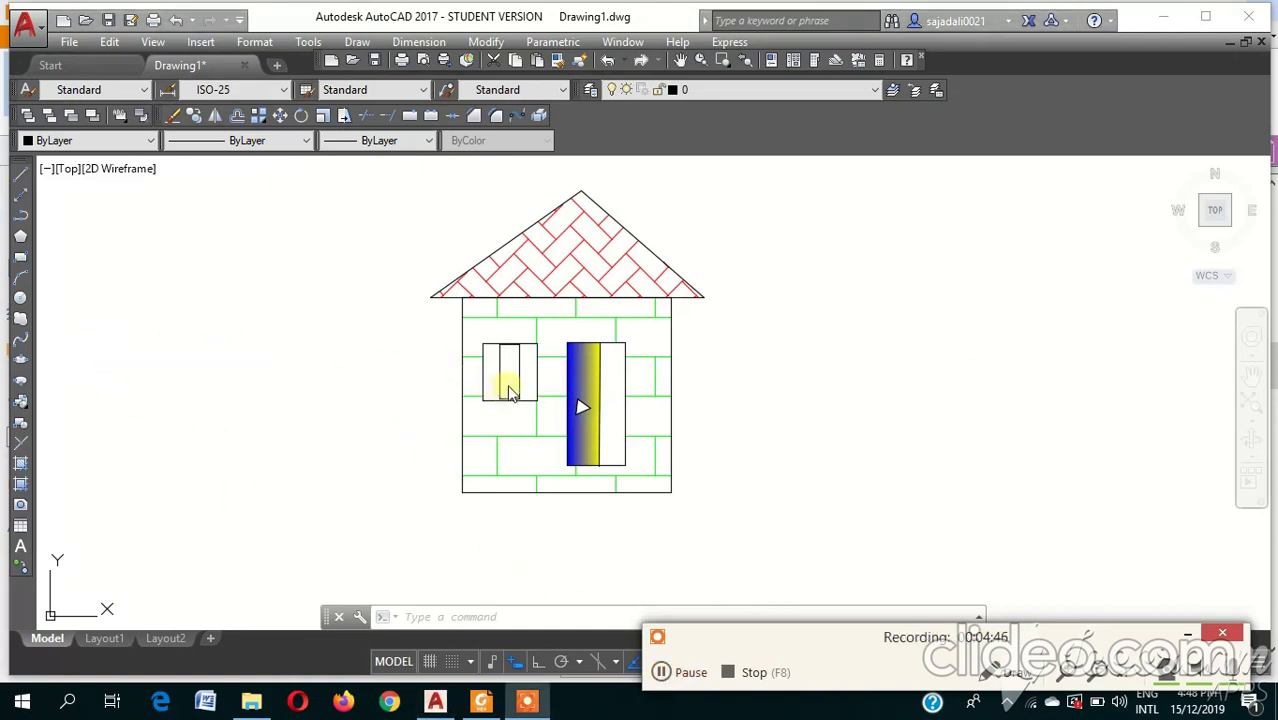
Apply the blue-to-yellow gradient fill to the window's side panels
left_click(21, 464)
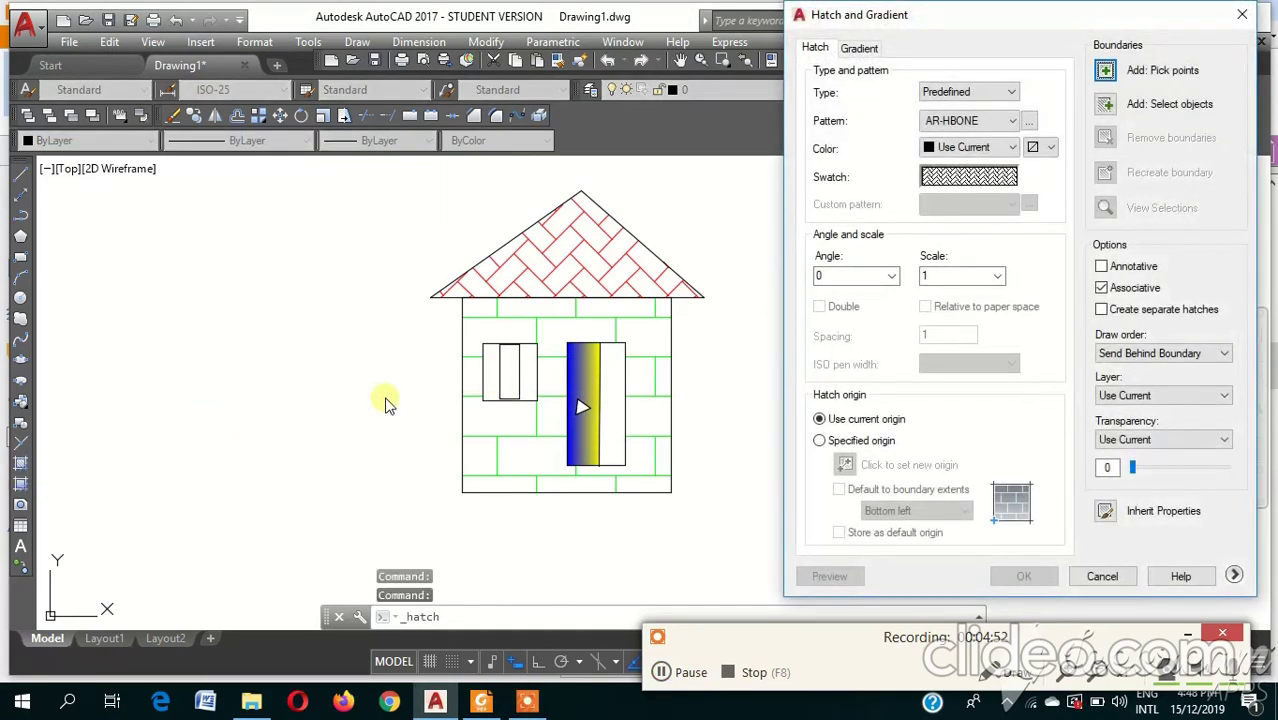
left_click(1105, 70)
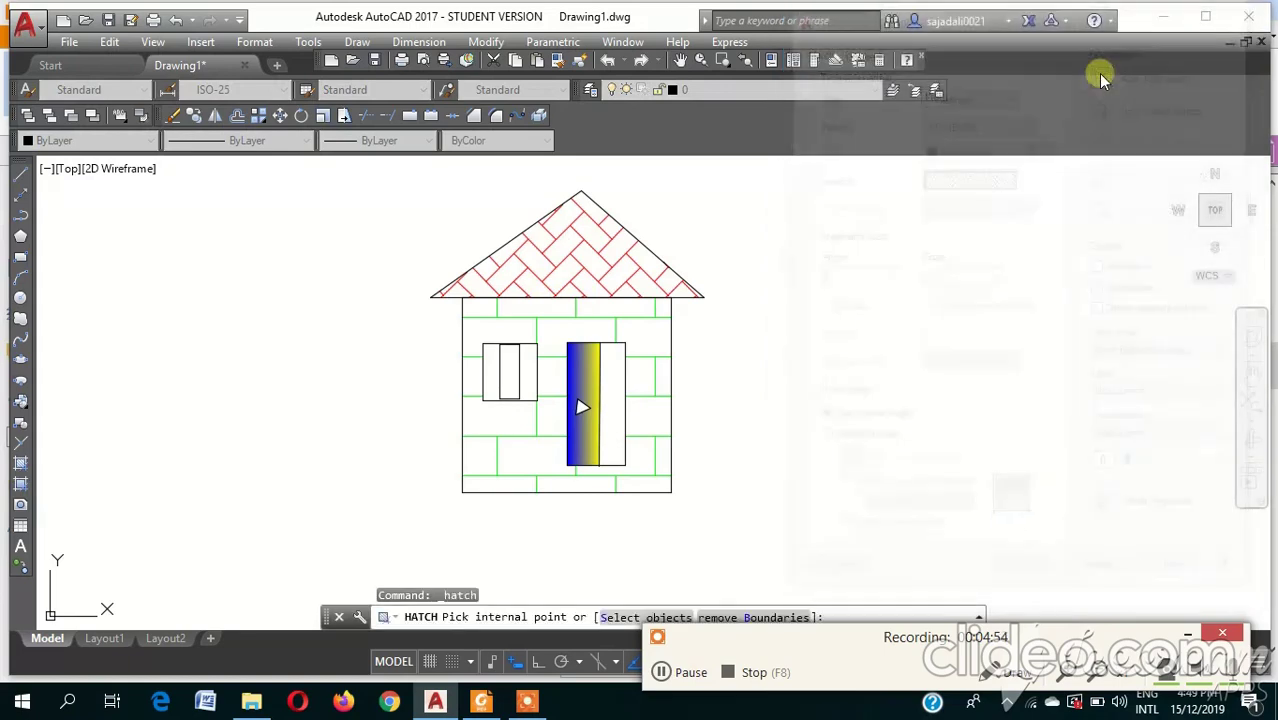
left_click(487, 370)
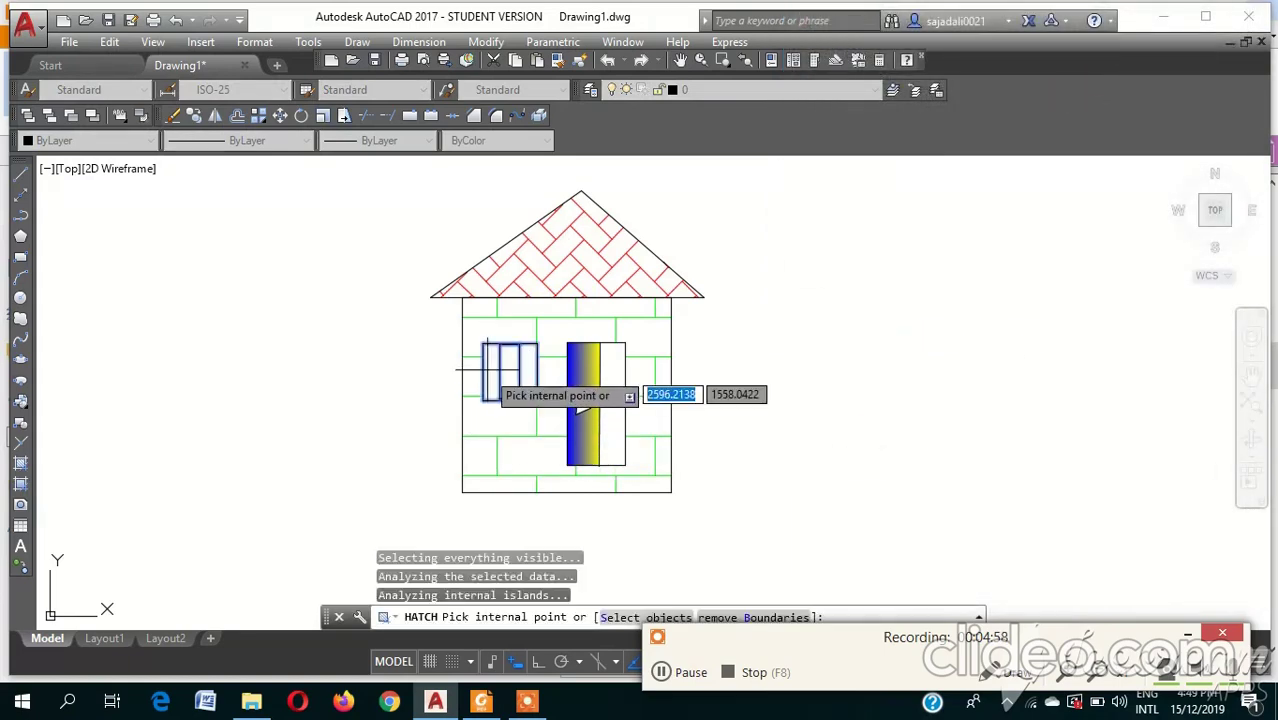
key("Return")
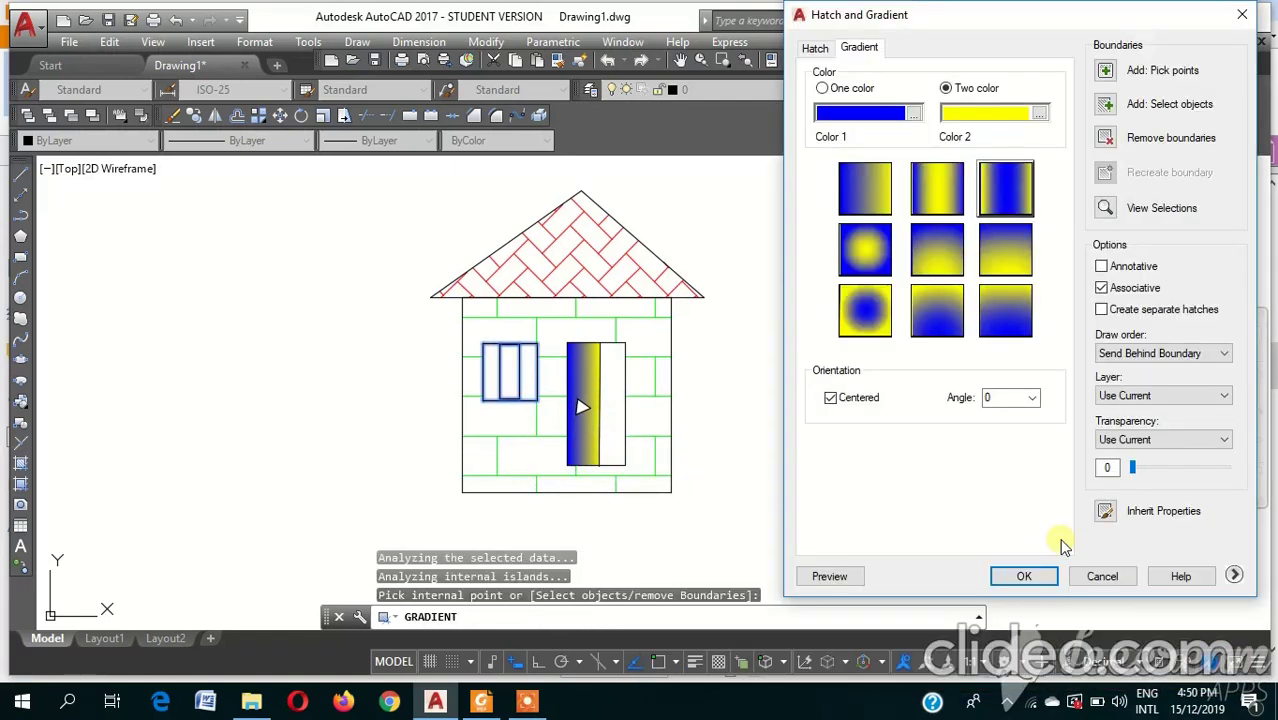
left_click(1025, 577)
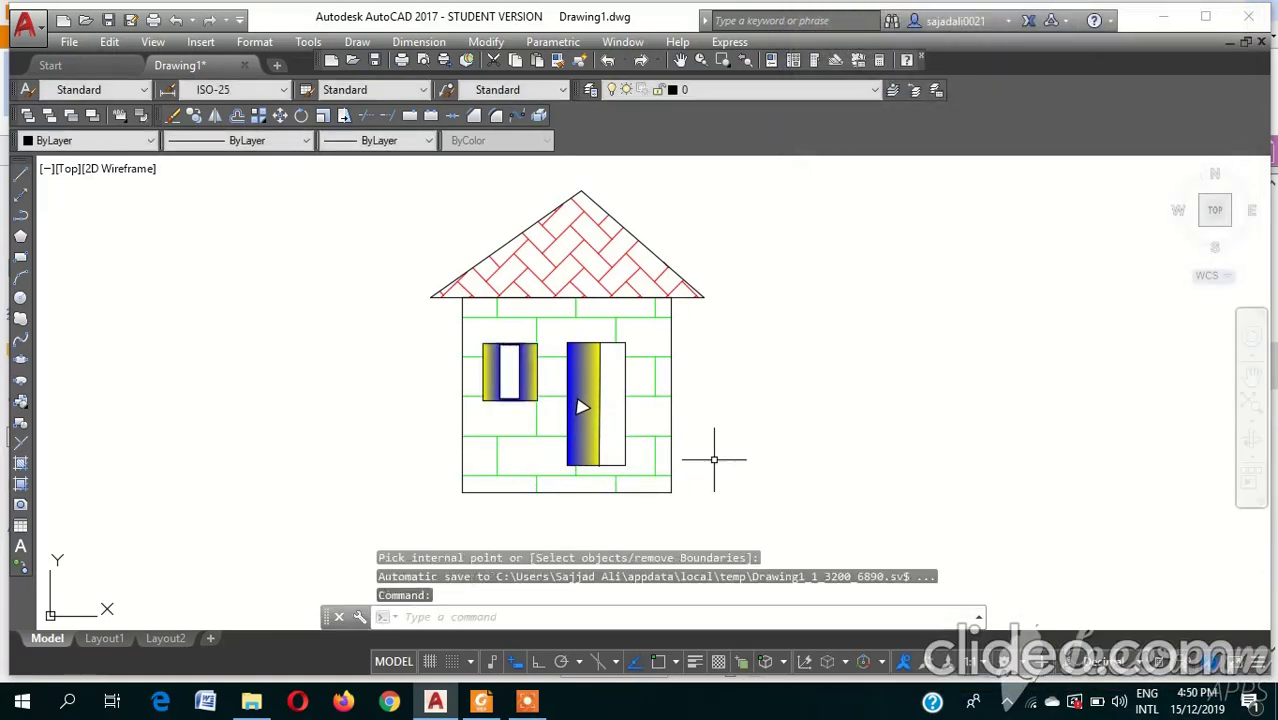
left_click(600, 395)
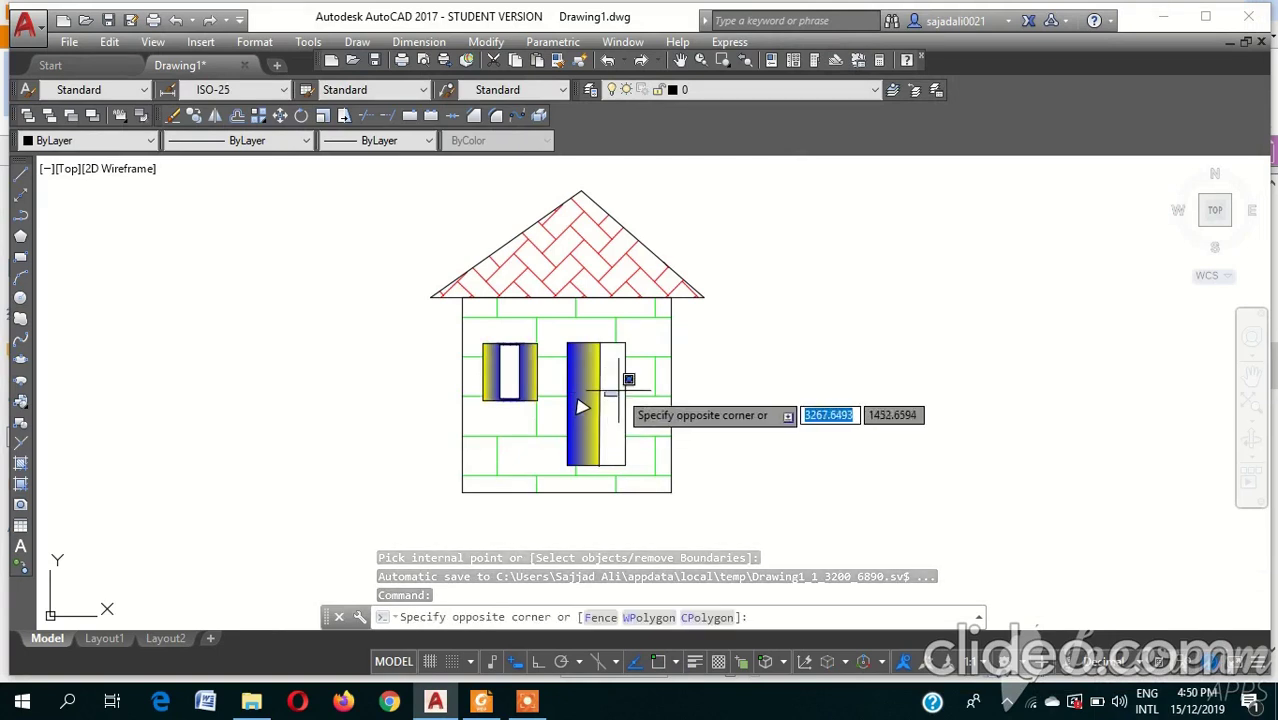
left_click(620, 386)
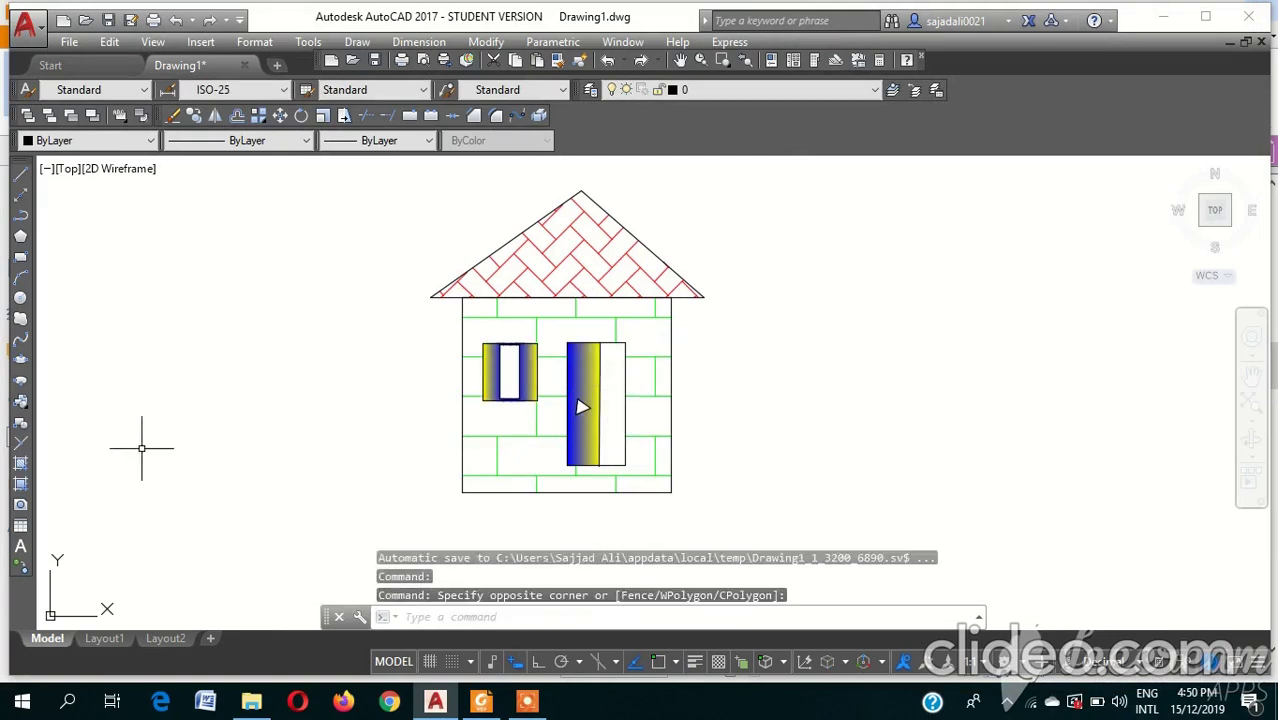
Start a yellow-centred gradient fill and pick the door's right panel as its area
left_click(21, 484)
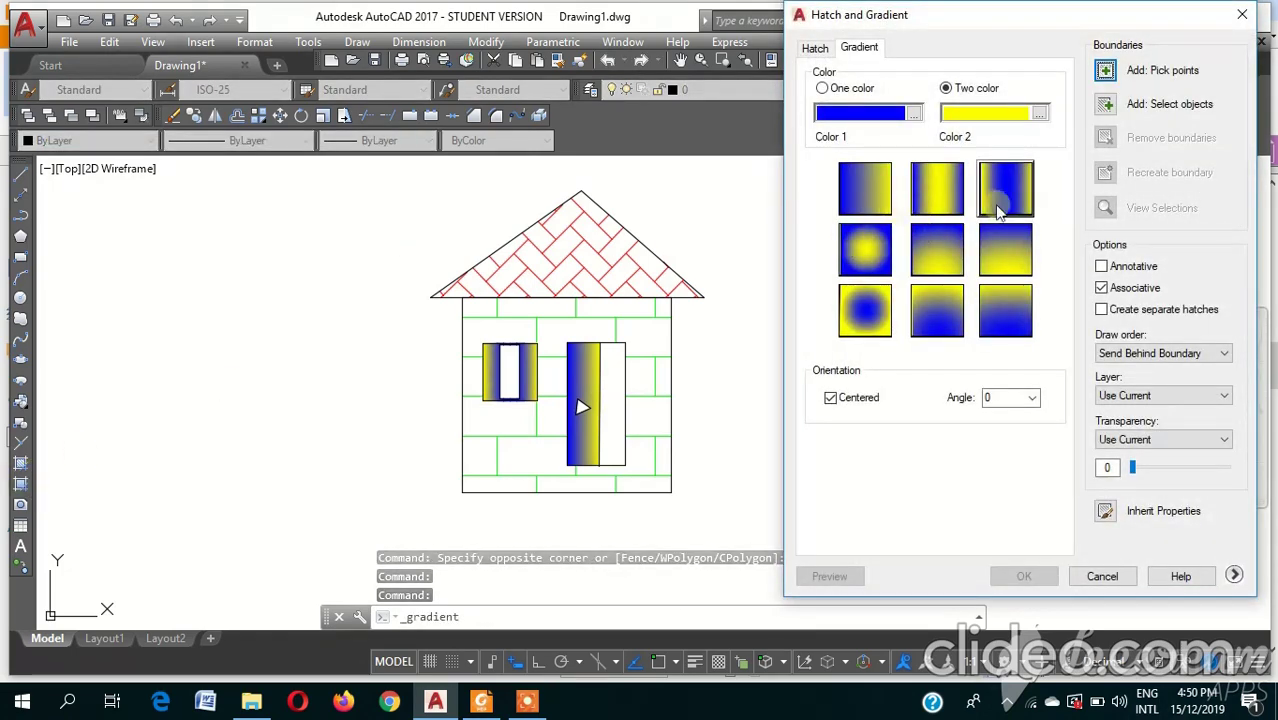
left_click(944, 203)
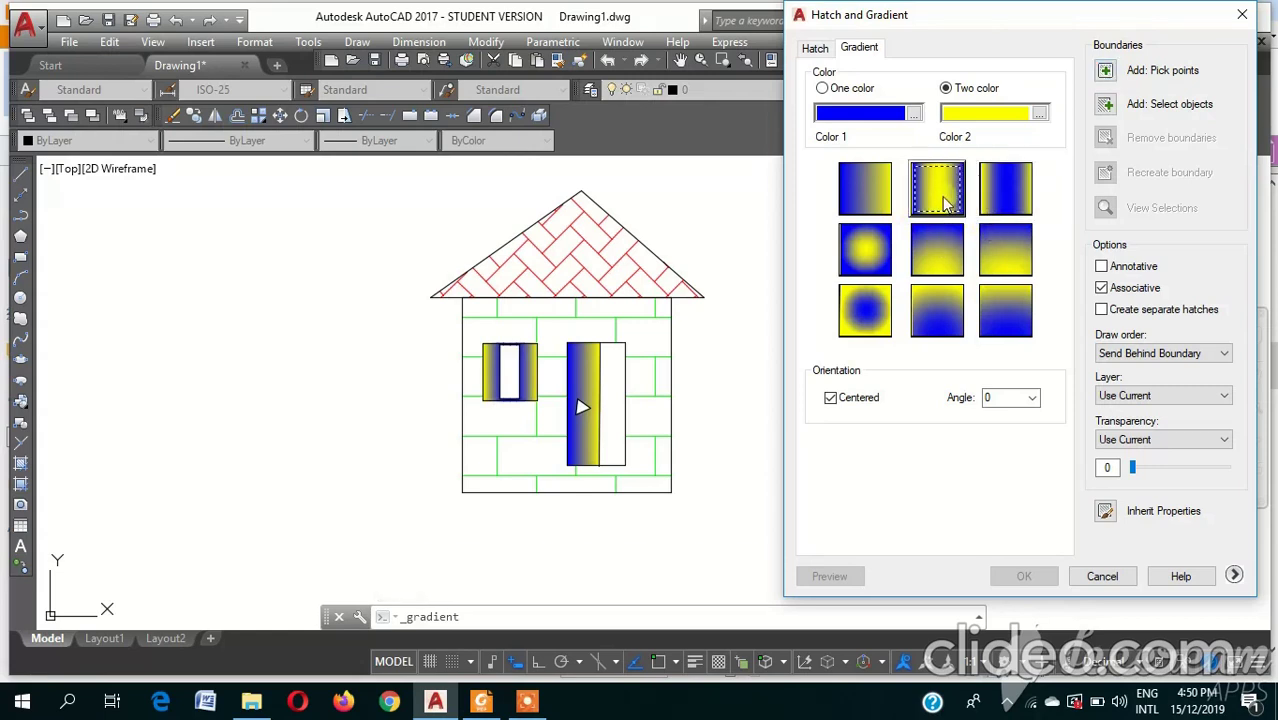
left_click(1106, 71)
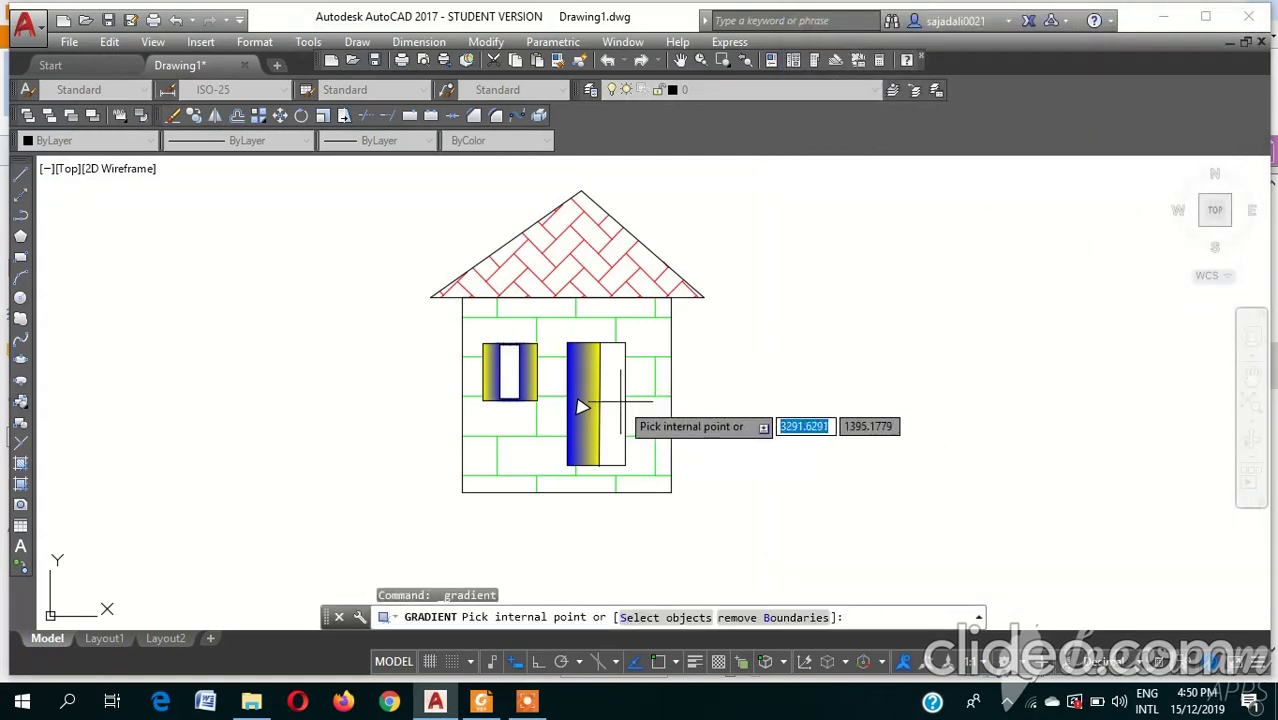
left_click(617, 403)
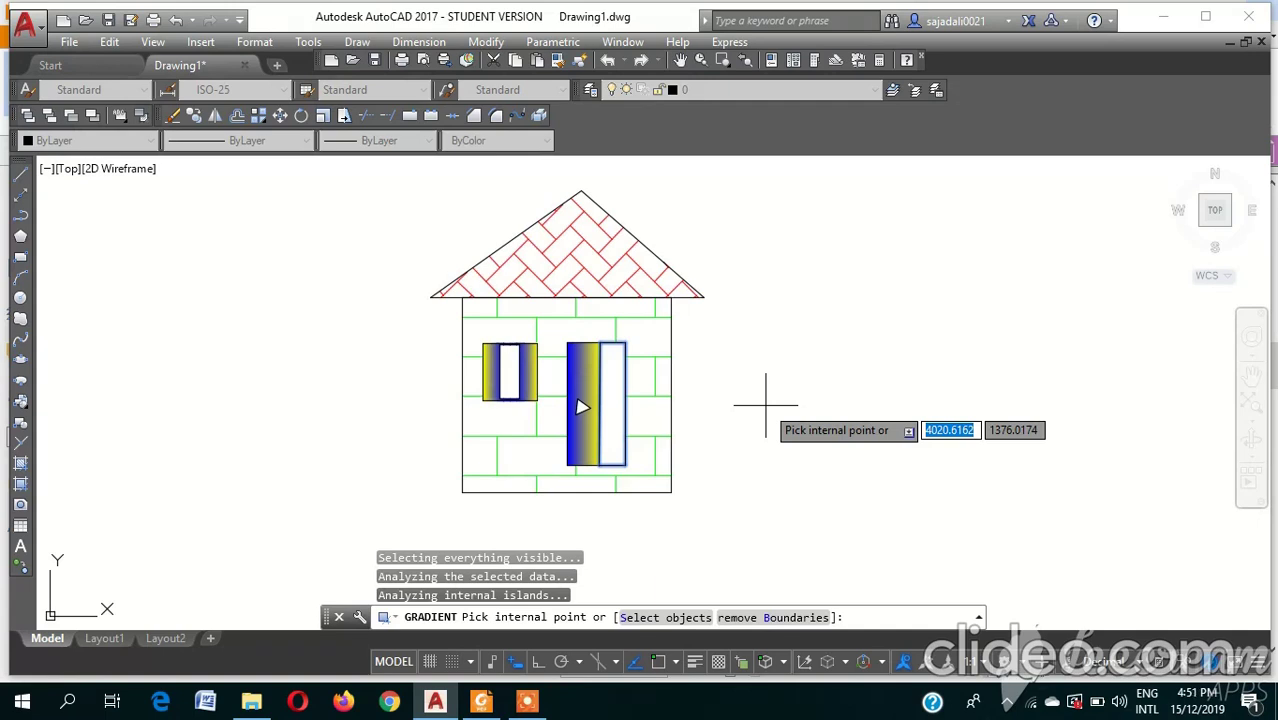
left_click(519, 704)
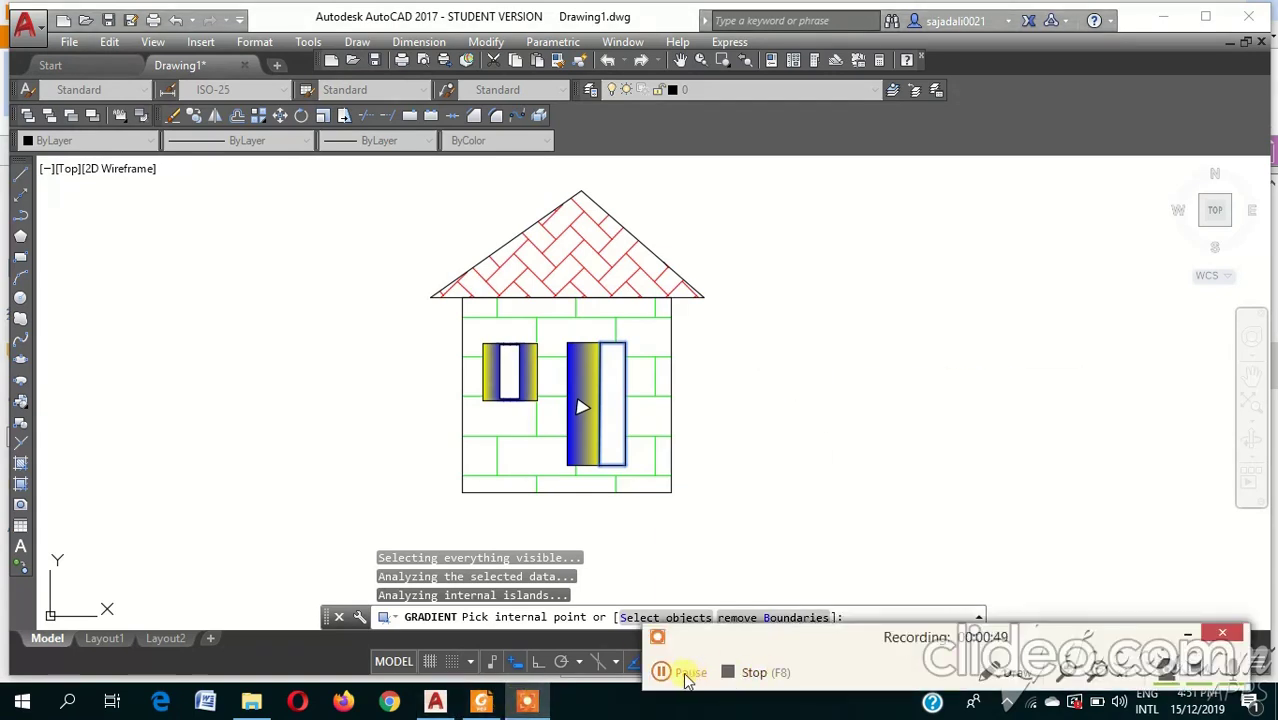